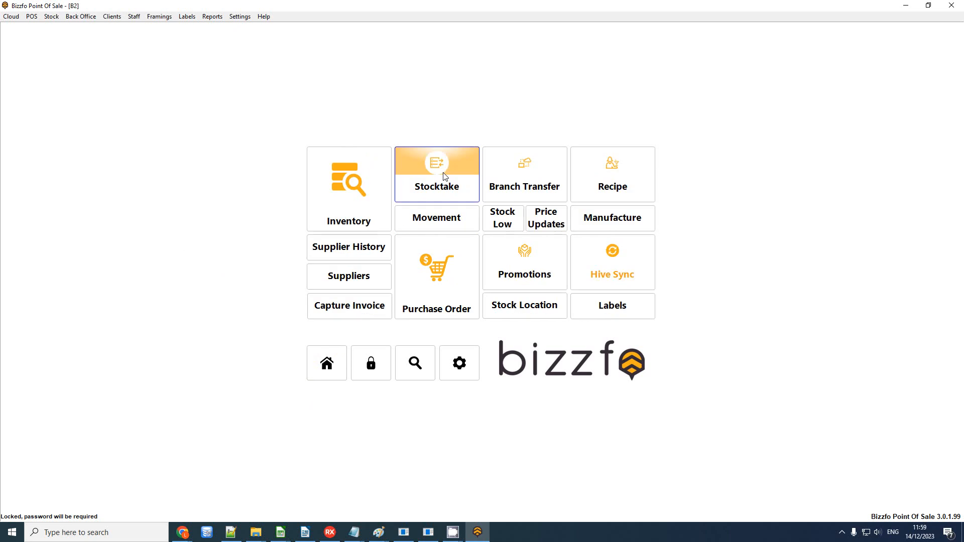
Step: Unlock Inventory with the password to list all products with prices, quantities and VAT
{"action": "left_click", "coordinate": [346, 190]}
{"action": "type", "text": "1"}
{"action": "key", "text": "Return"}
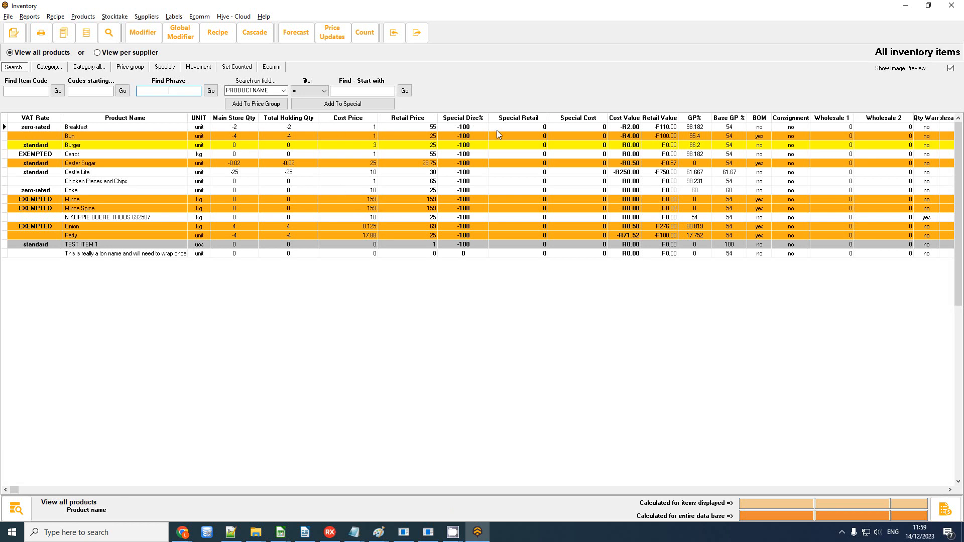
Step: Move the Category column right after Special Retail in the inventory list
{"action": "left_click", "coordinate": [92, 155]}
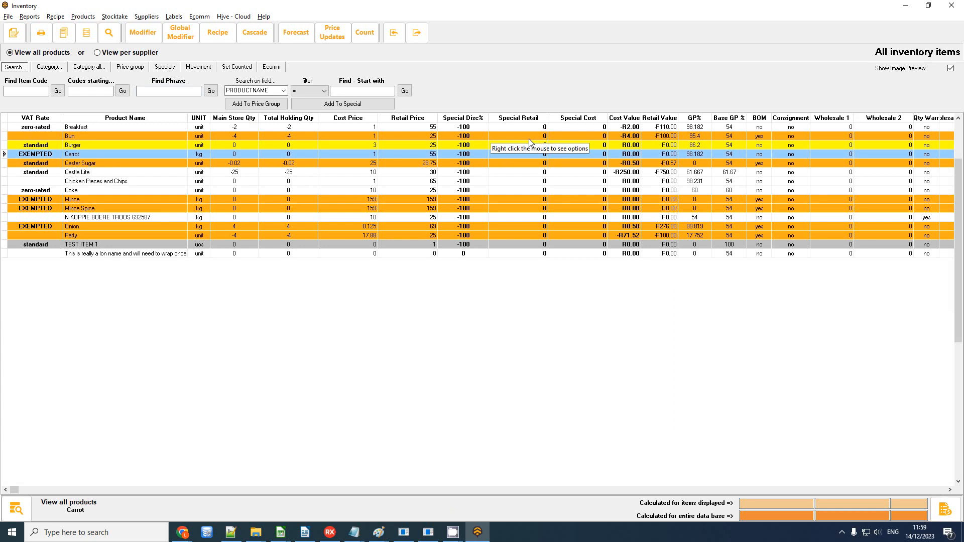
{"action": "left_click", "coordinate": [514, 121]}
{"action": "left_click", "coordinate": [406, 122]}
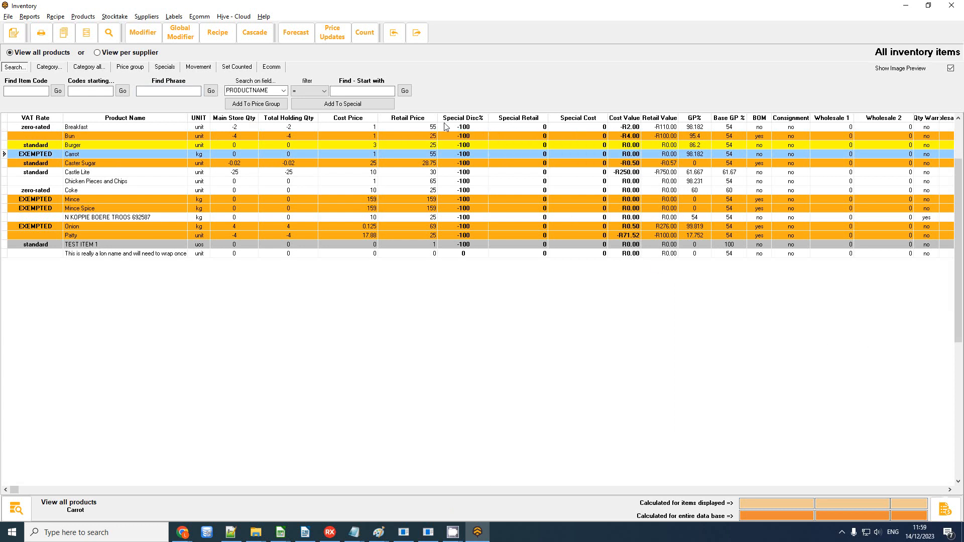
{"action": "left_click", "coordinate": [949, 490]}
{"action": "left_click", "coordinate": [951, 491]}
{"action": "left_click_drag", "start_coordinate": [213, 140], "coordinate": [580, 135]}
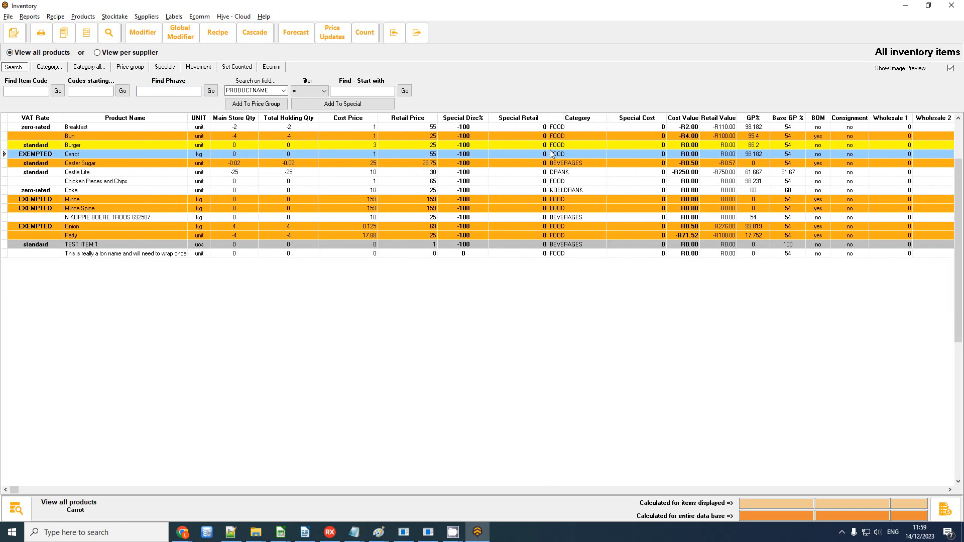
Step: Save the new column order via File > Columns and select the Coke row
{"action": "left_click", "coordinate": [8, 16]}
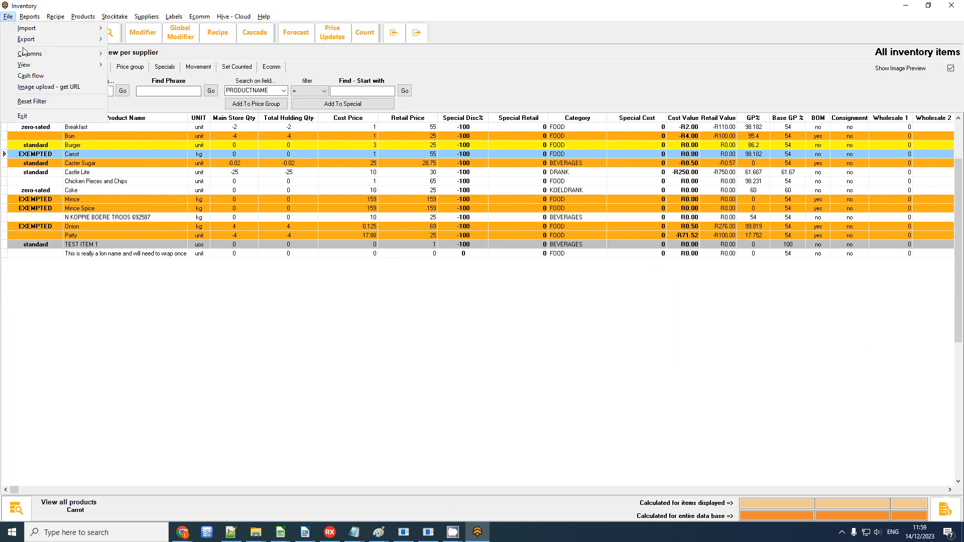
{"action": "mouse_move", "coordinate": [26, 55]}
{"action": "left_click", "coordinate": [124, 56]}
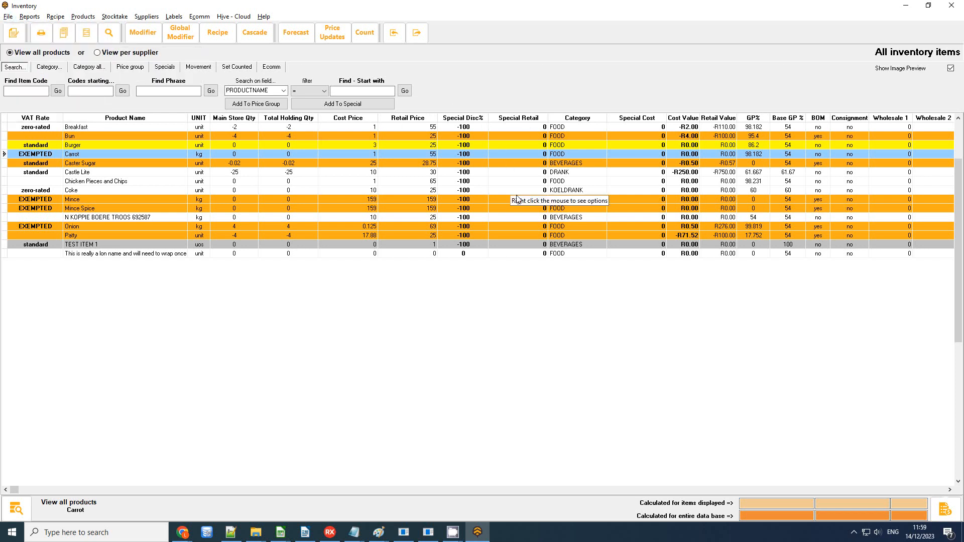
{"action": "left_click", "coordinate": [417, 128]}
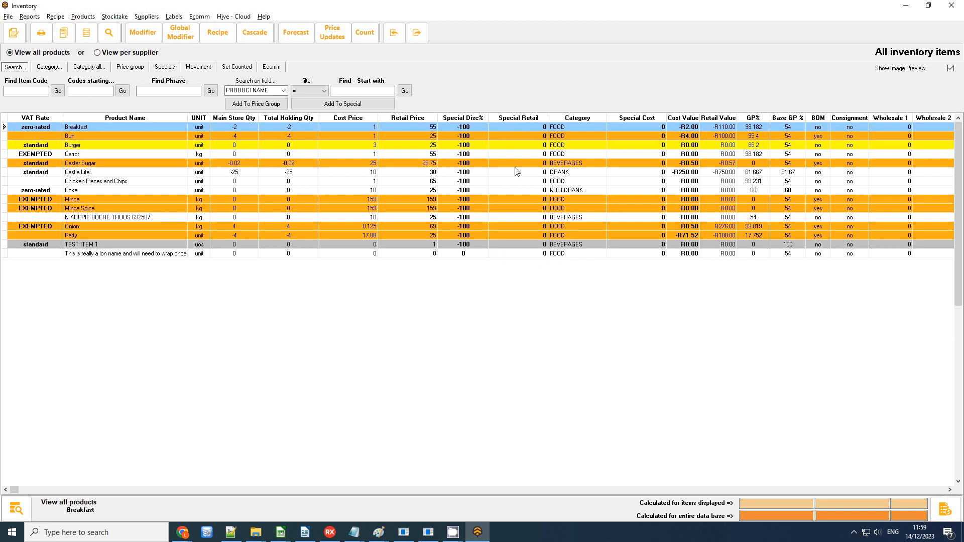
{"action": "left_click", "coordinate": [506, 190]}
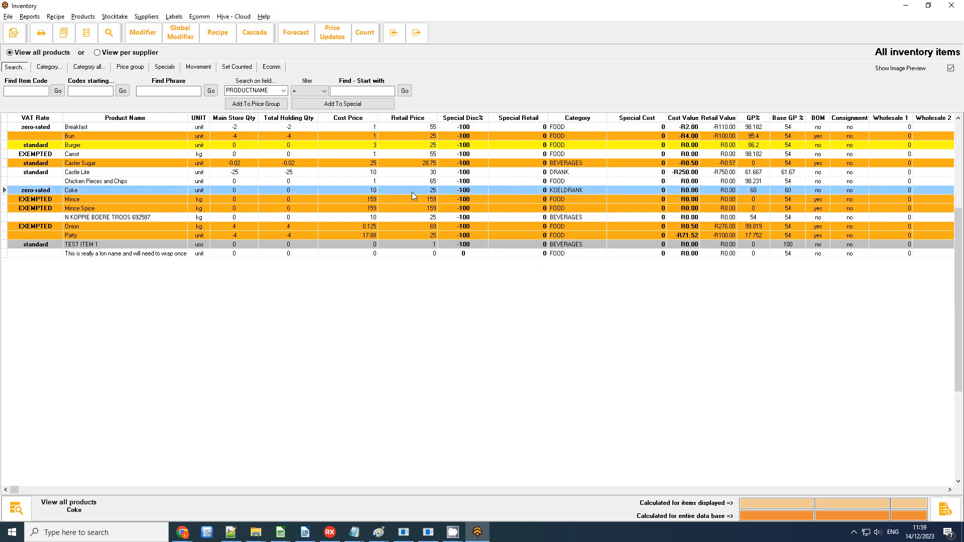
Step: Give Coke a special price of 20, save the change, and show the Specials view
{"action": "double_click", "coordinate": [510, 191]}
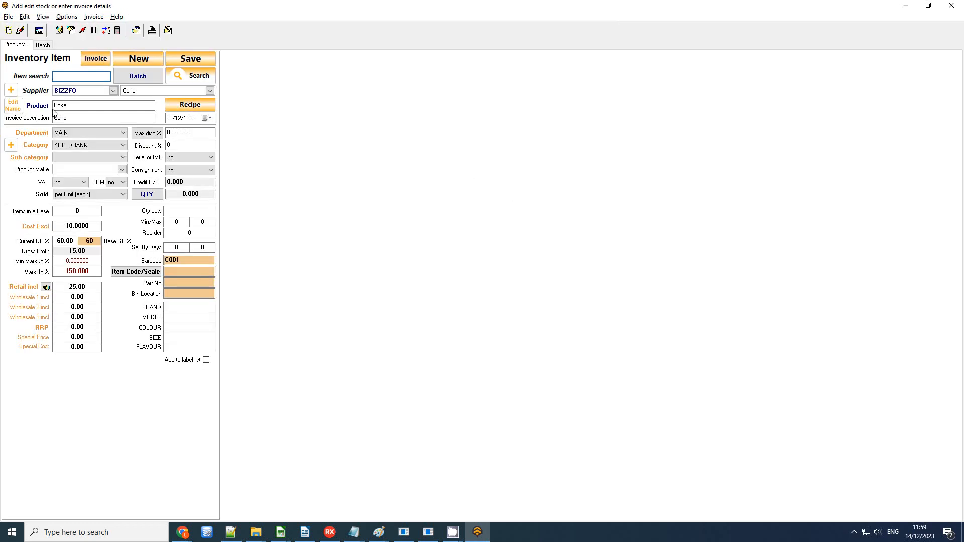
{"action": "left_click", "coordinate": [93, 340]}
{"action": "type", "text": "20"}
{"action": "left_click", "coordinate": [190, 59]}
{"action": "left_click", "coordinate": [512, 282]}
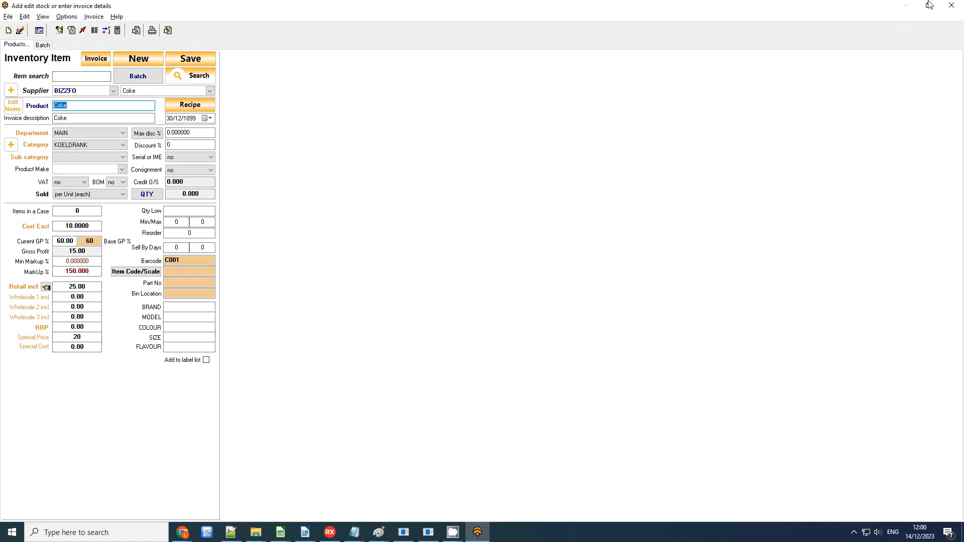
{"action": "left_click", "coordinate": [951, 6]}
{"action": "left_click", "coordinate": [171, 73]}
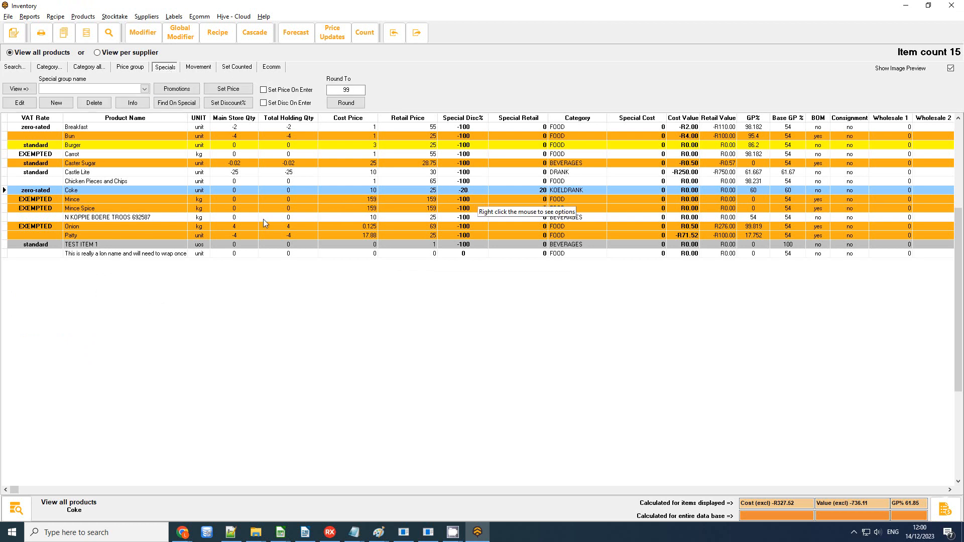
{"action": "left_click", "coordinate": [432, 219]}
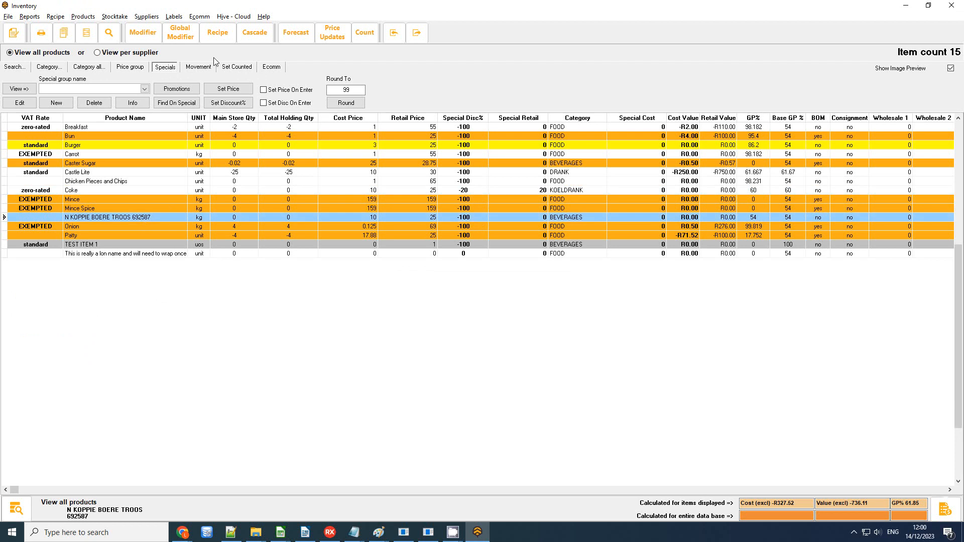
{"action": "left_click", "coordinate": [229, 89]}
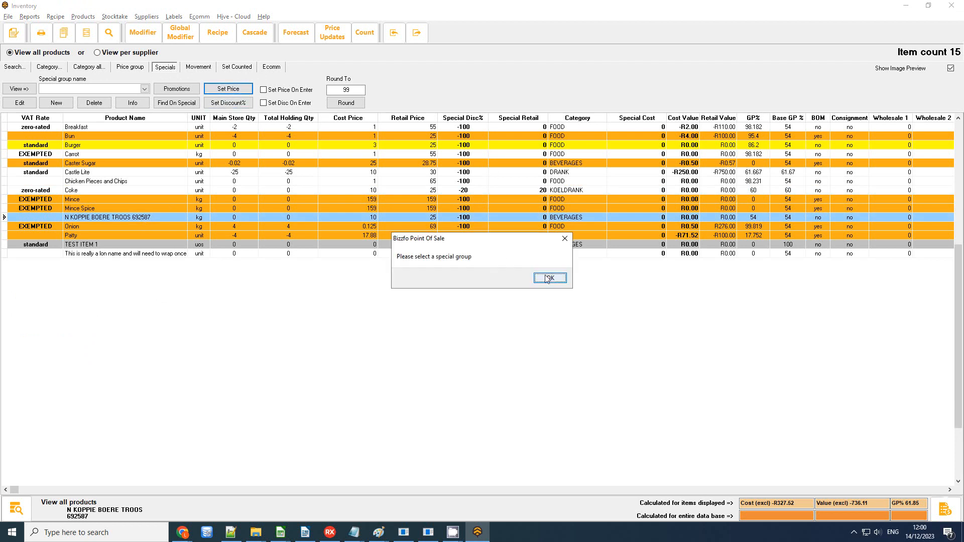
{"action": "left_click", "coordinate": [547, 276]}
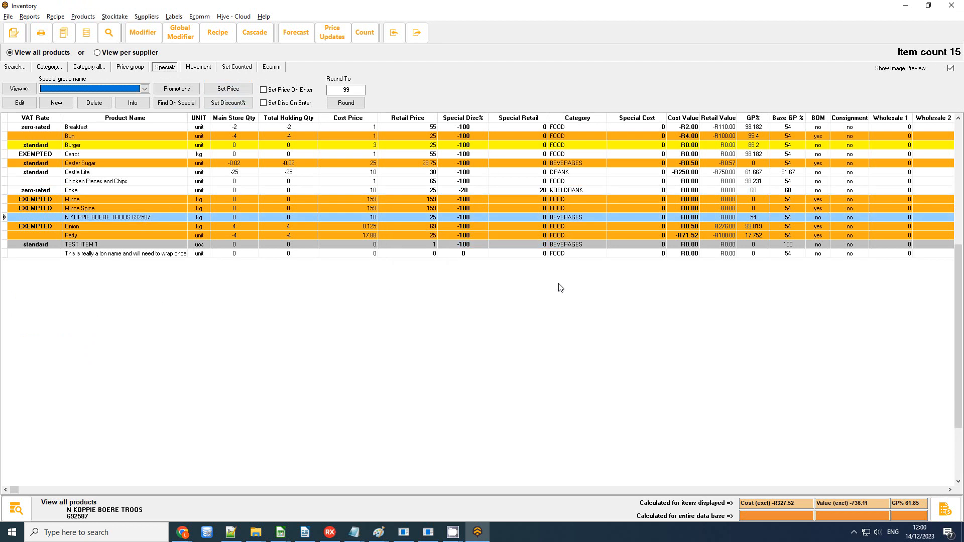
{"action": "left_click", "coordinate": [230, 90]}
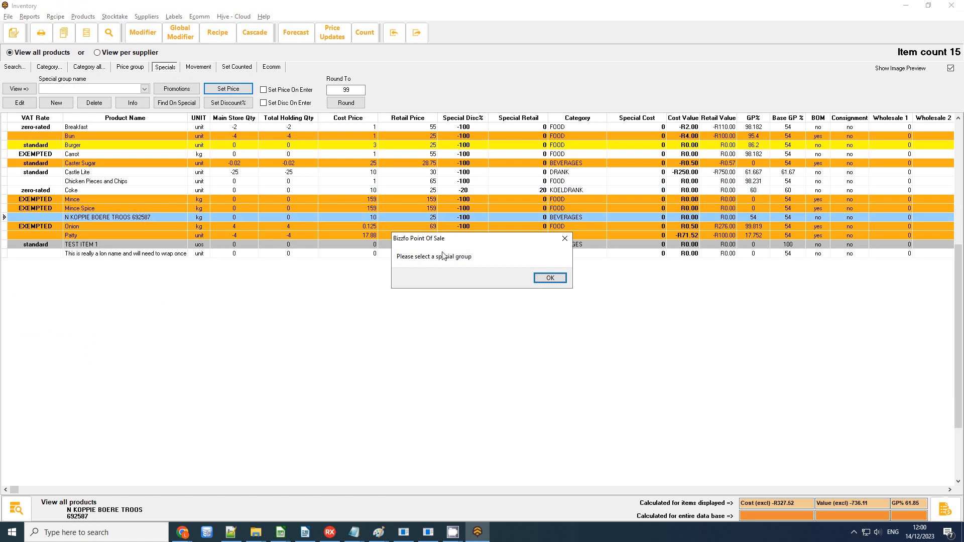
{"action": "left_click", "coordinate": [564, 238]}
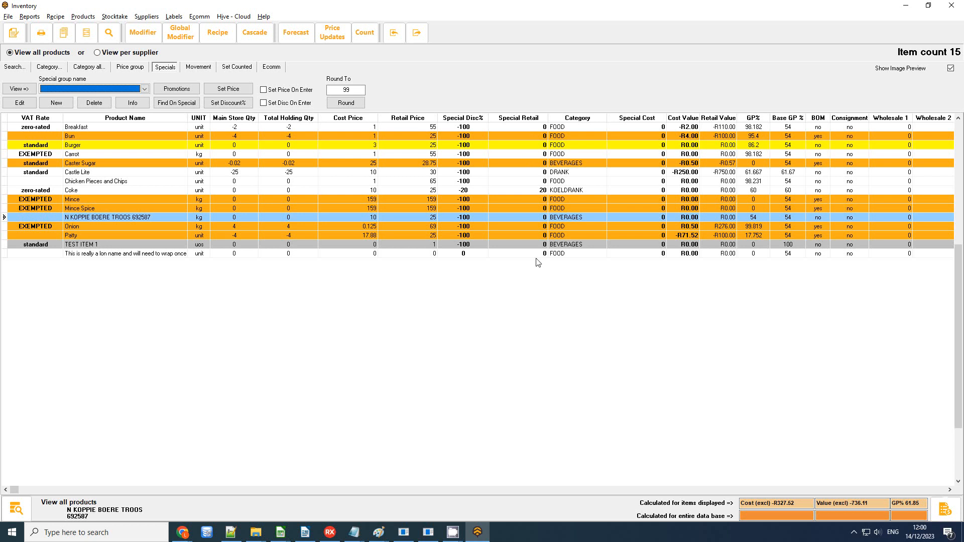
Step: Export Products to 14122023_120037_products.zip, retrying after an error, and open its temp folder
{"action": "left_click", "coordinate": [8, 16]}
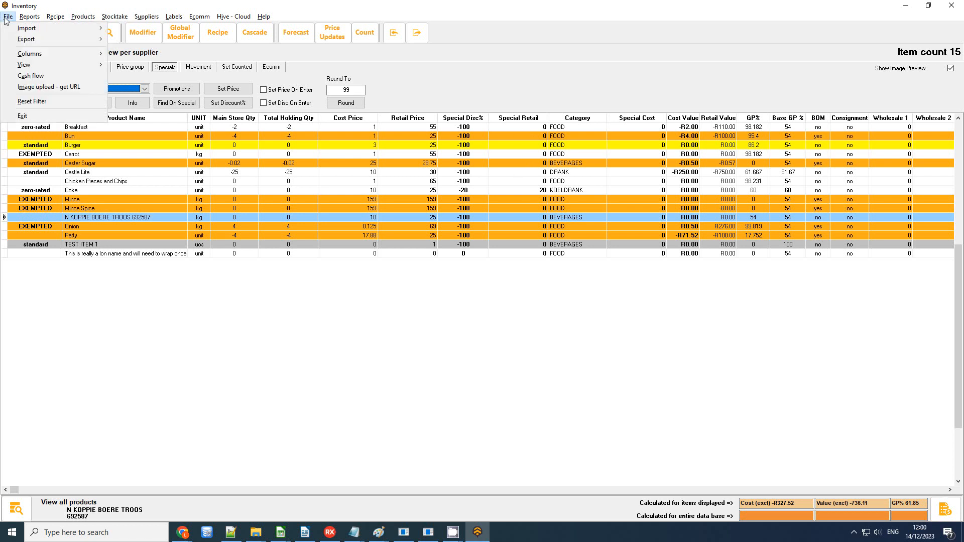
{"action": "mouse_move", "coordinate": [15, 29]}
{"action": "mouse_move", "coordinate": [50, 39]}
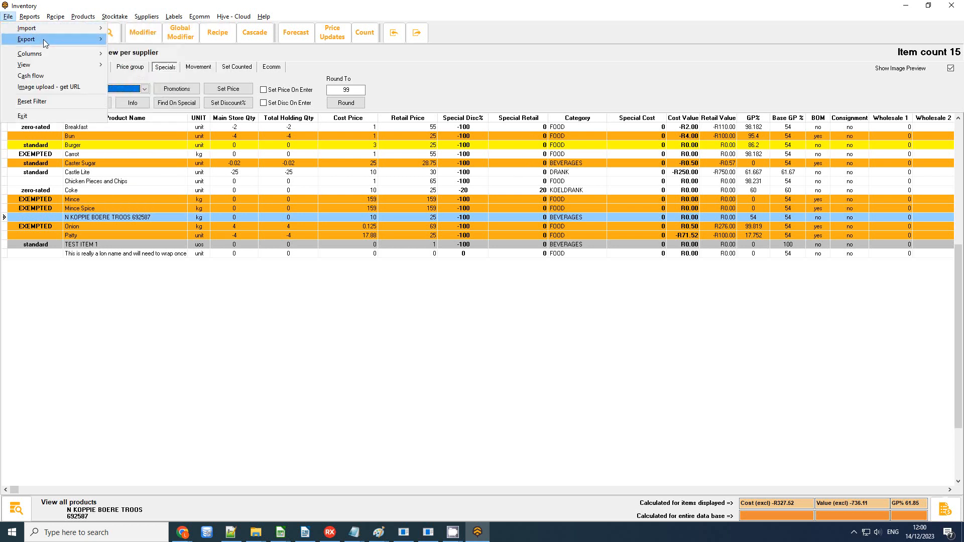
{"action": "left_click", "coordinate": [143, 40]}
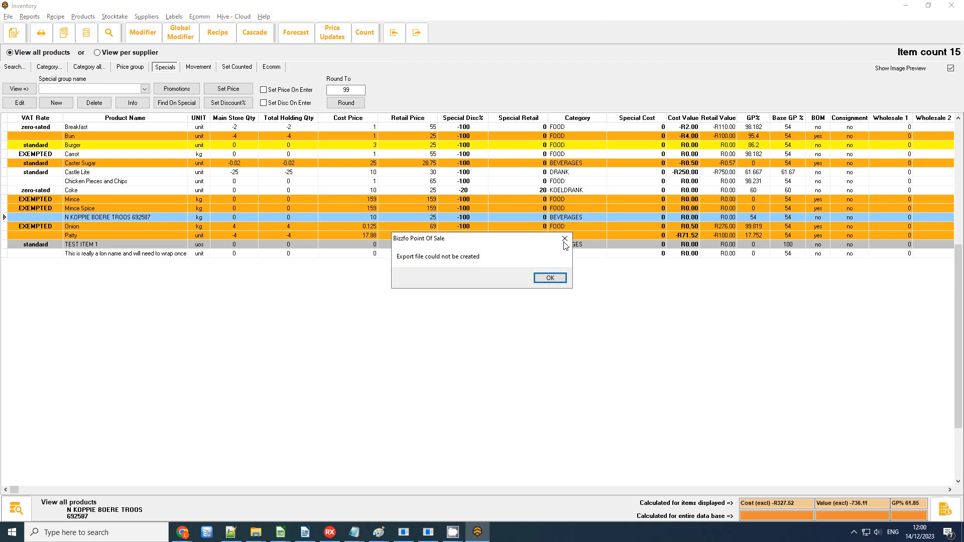
{"action": "left_click", "coordinate": [549, 279]}
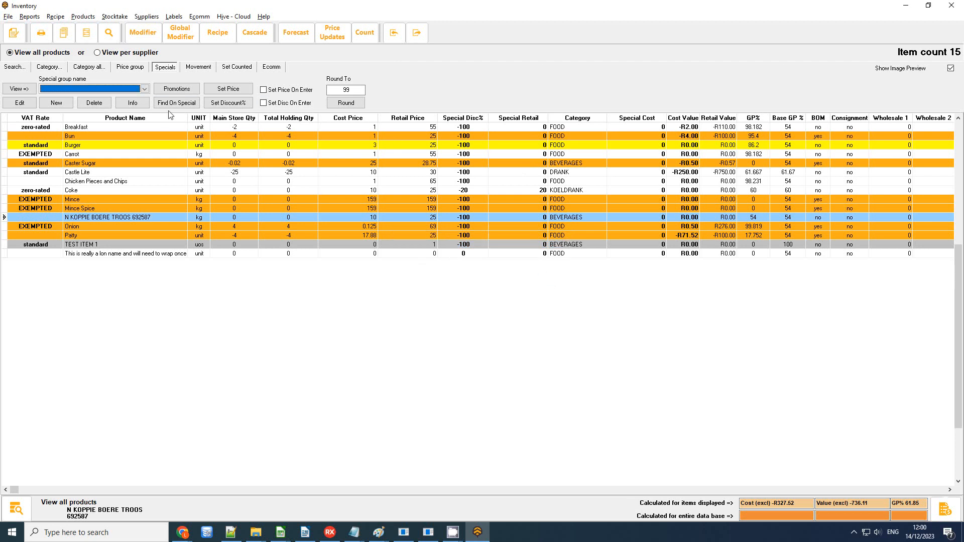
{"action": "left_click", "coordinate": [4, 17]}
{"action": "mouse_move", "coordinate": [50, 41]}
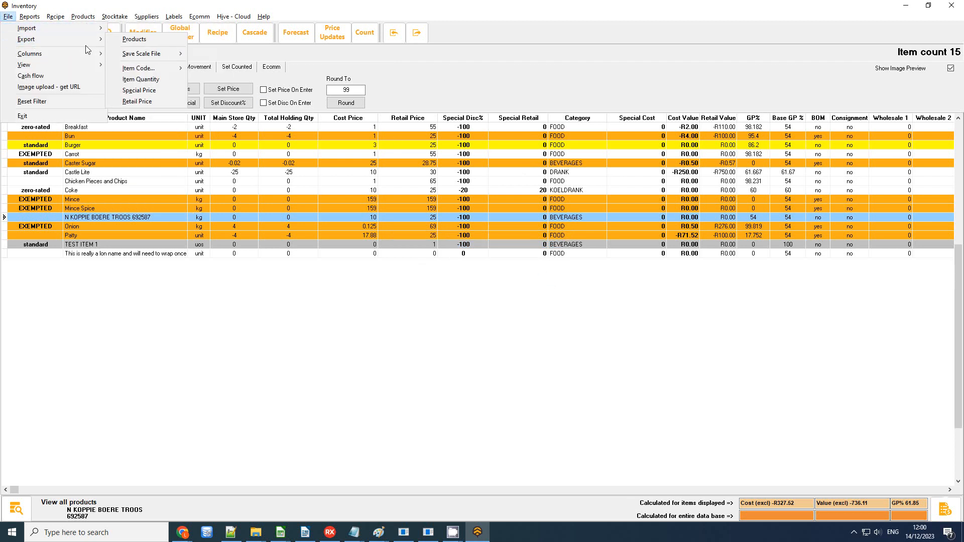
{"action": "left_click", "coordinate": [135, 40]}
{"action": "left_click", "coordinate": [549, 278]}
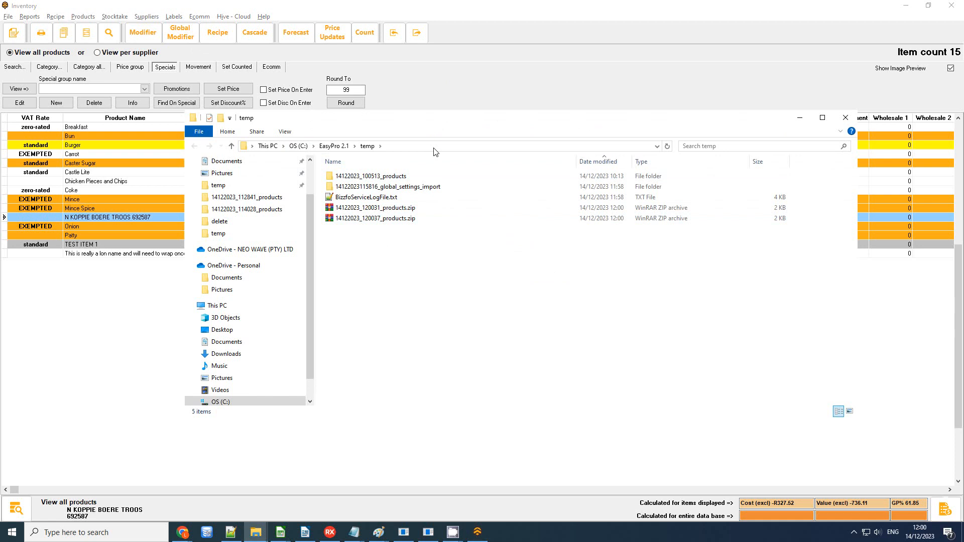
Step: Extract 14122023_120037_products.zip to its own folder and open the products CSV inside
{"action": "left_click", "coordinate": [373, 219]}
{"action": "right_click", "coordinate": [373, 224]}
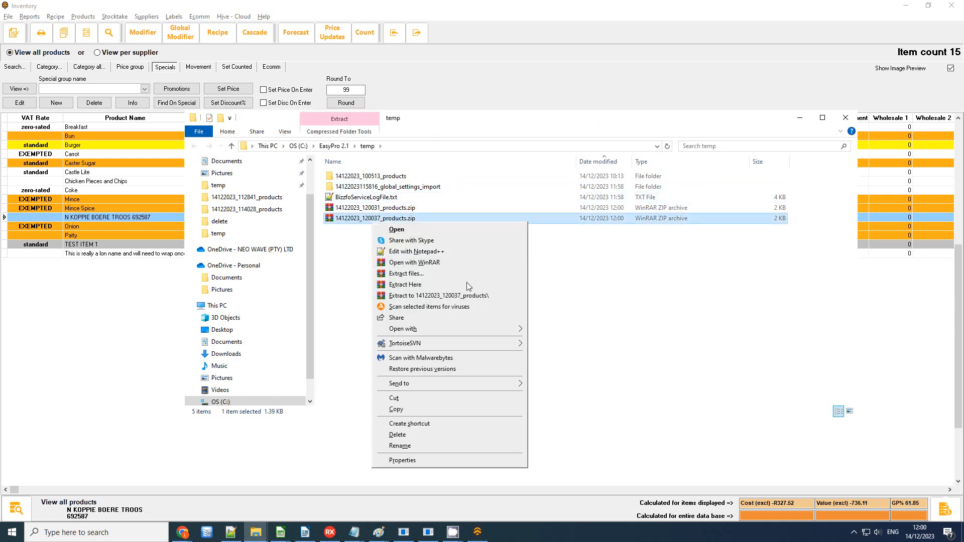
{"action": "left_click", "coordinate": [469, 298]}
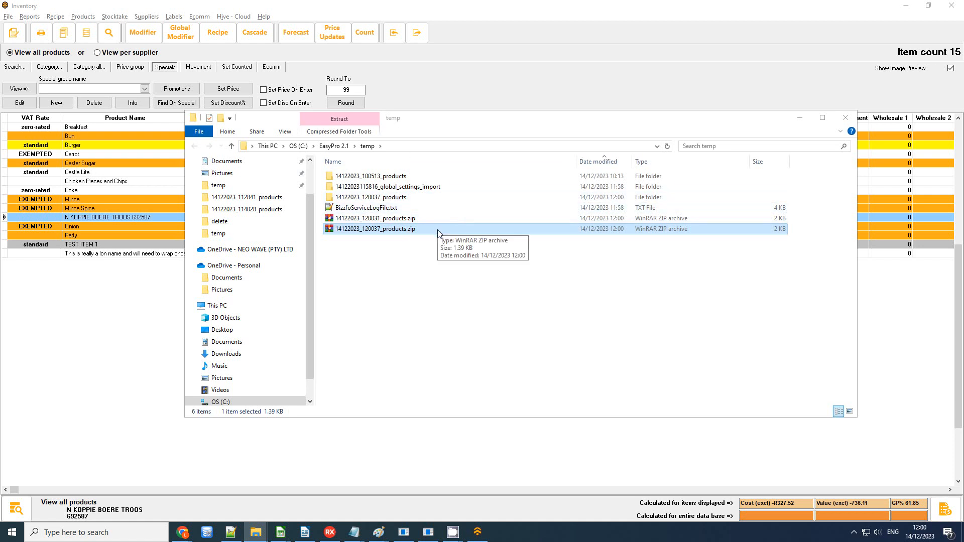
{"action": "double_click", "coordinate": [410, 198]}
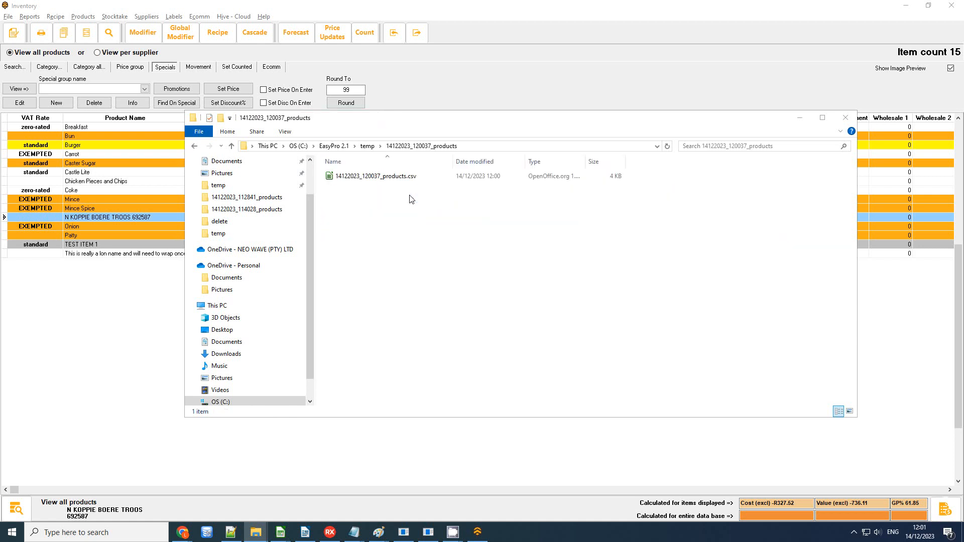
{"action": "left_click", "coordinate": [349, 178]}
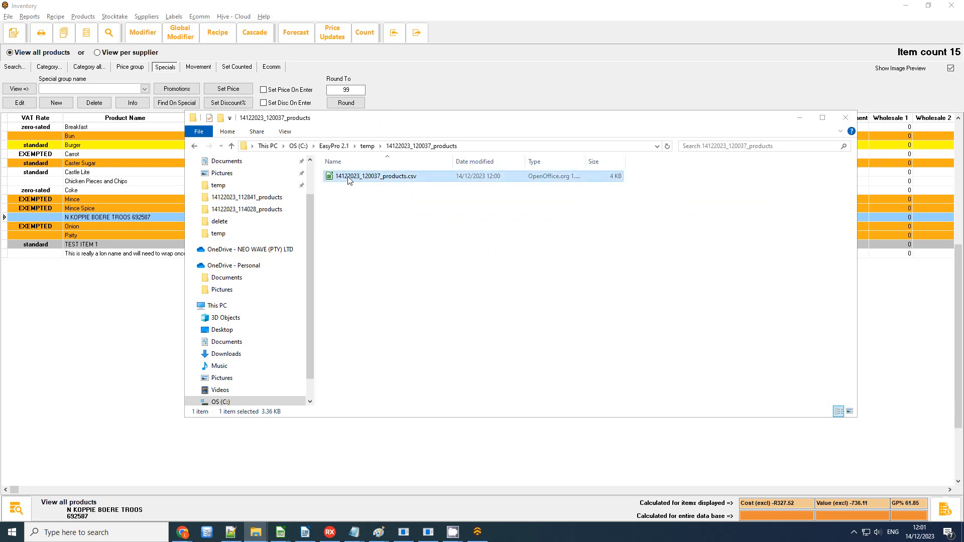
{"action": "double_click", "coordinate": [349, 178]}
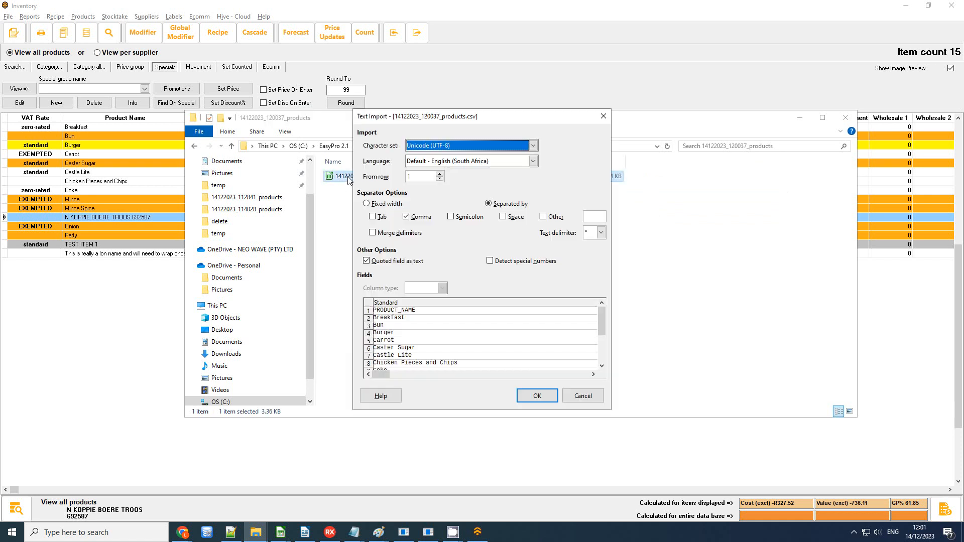
Step: Accept the text import settings and hide columns B through G
{"action": "left_click", "coordinate": [533, 399]}
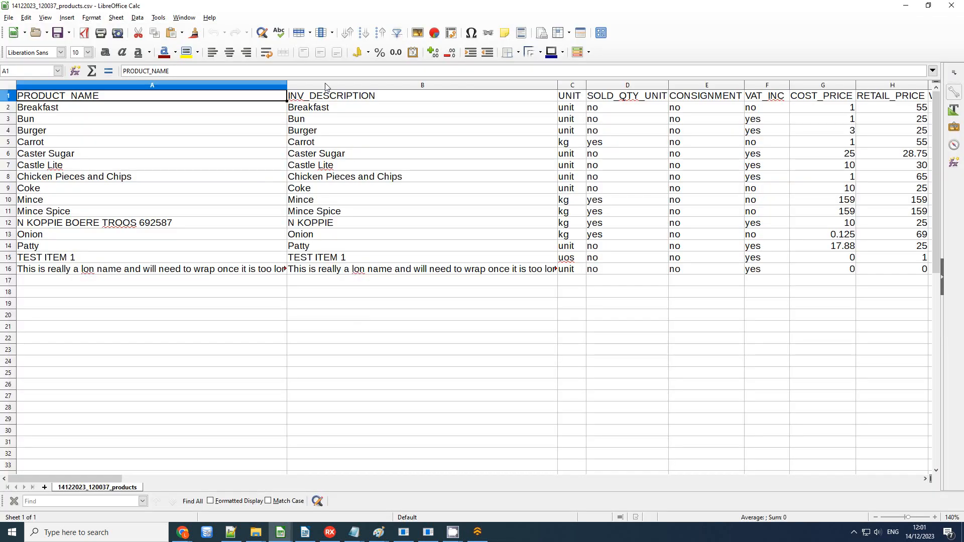
{"action": "left_click", "coordinate": [380, 85]}
{"action": "left_click_drag", "start_coordinate": [520, 86], "coordinate": [848, 90]}
{"action": "right_click", "coordinate": [848, 90]}
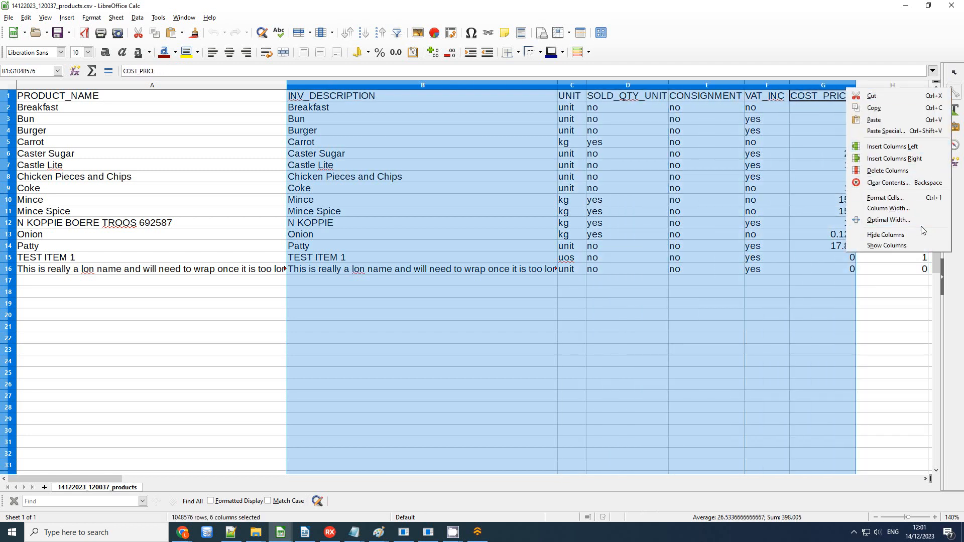
{"action": "left_click", "coordinate": [913, 240]}
{"action": "left_click_drag", "start_coordinate": [416, 87], "coordinate": [541, 96]}
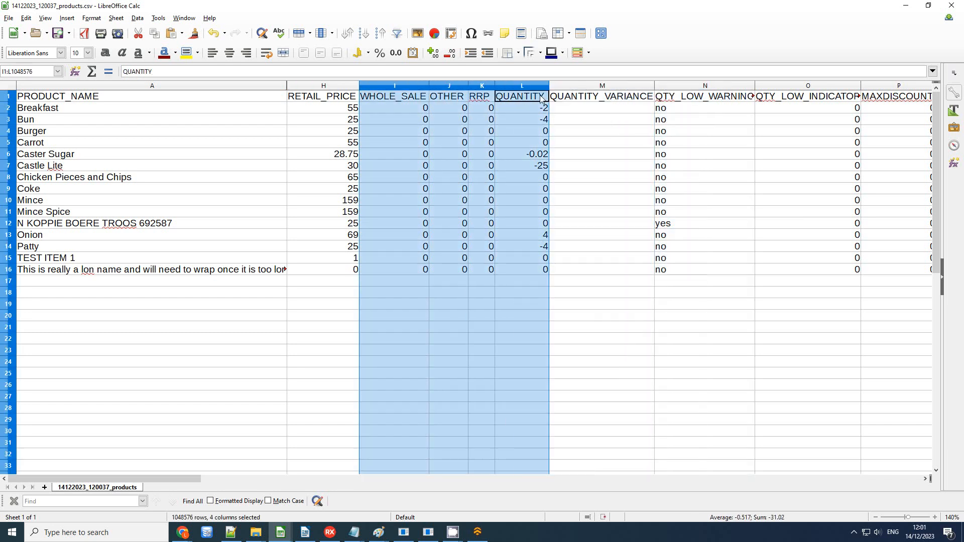
{"action": "left_click", "coordinate": [640, 147]}
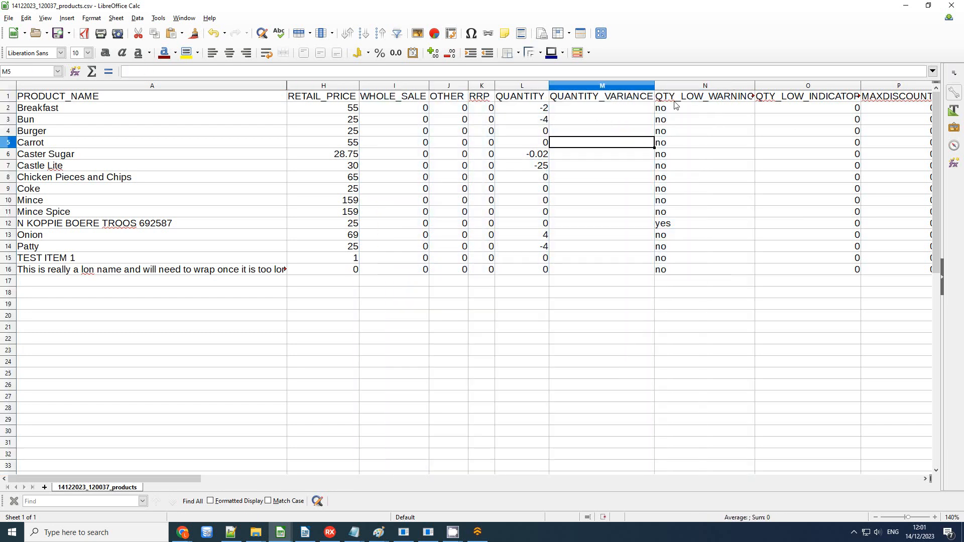
{"action": "left_click", "coordinate": [926, 480]}
{"action": "left_click", "coordinate": [927, 479]}
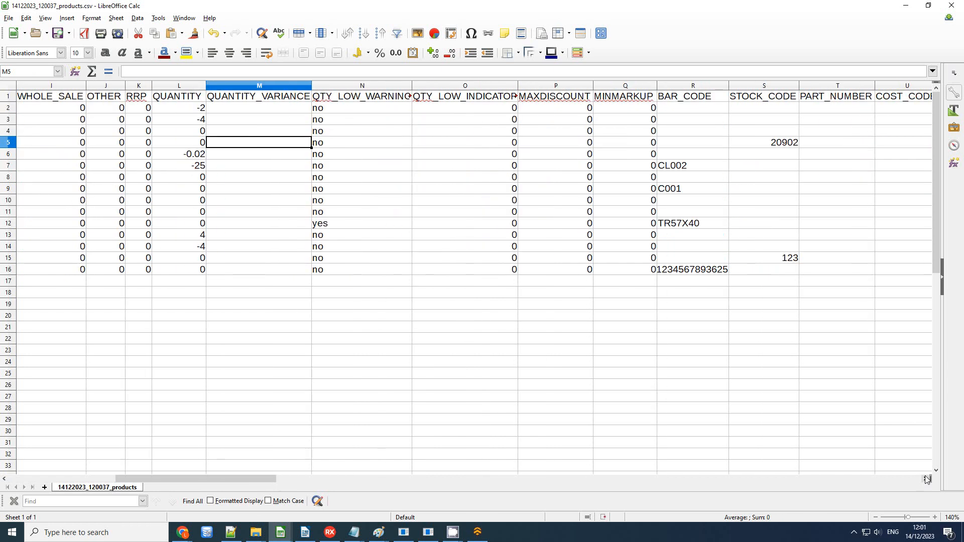
{"action": "left_click", "coordinate": [926, 479]}
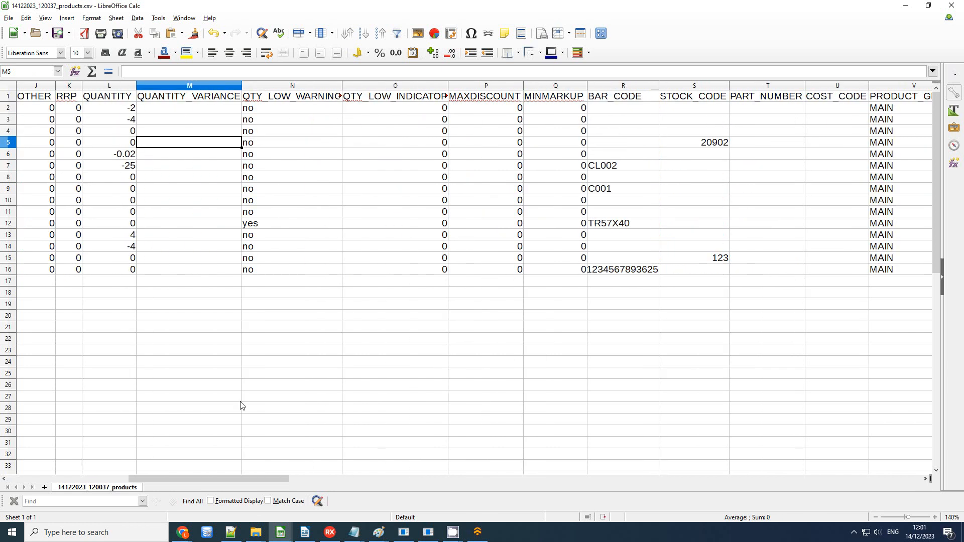
{"action": "left_click_drag", "start_coordinate": [216, 477], "coordinate": [76, 484]}
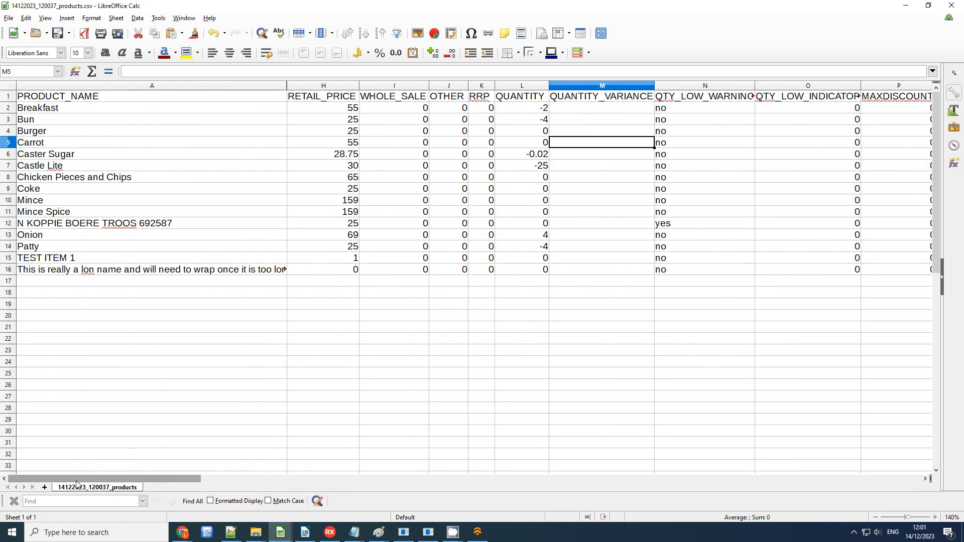
Step: Hide columns I through V and X through BB, leaving the five product columns visible
{"action": "left_click", "coordinate": [395, 86]}
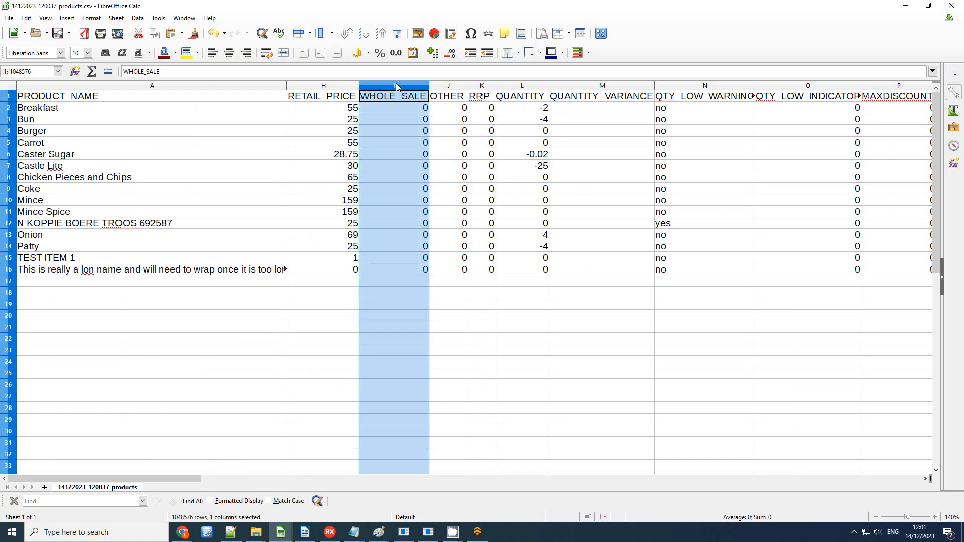
{"action": "left_click_drag", "start_coordinate": [397, 83], "coordinate": [655, 87]}
{"action": "right_click", "coordinate": [655, 86]}
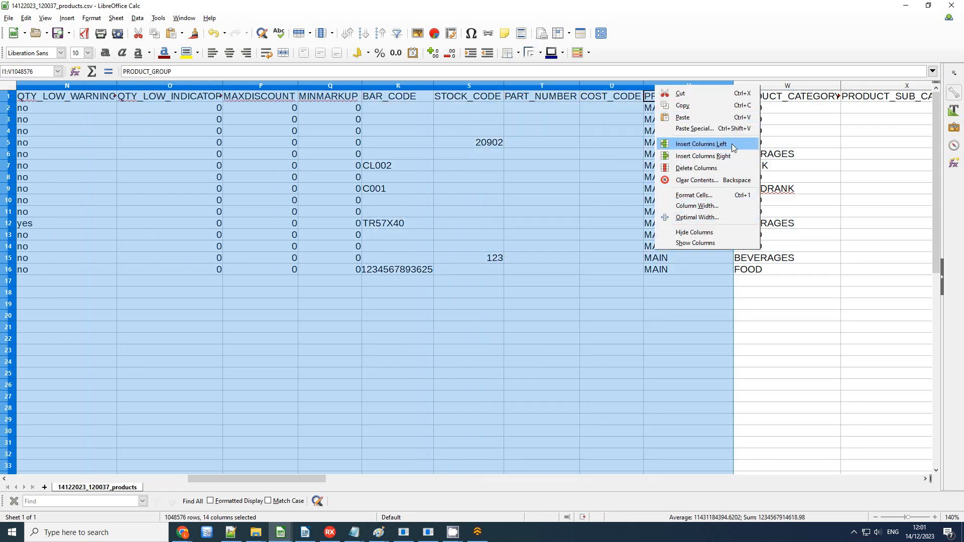
{"action": "left_click", "coordinate": [715, 232]}
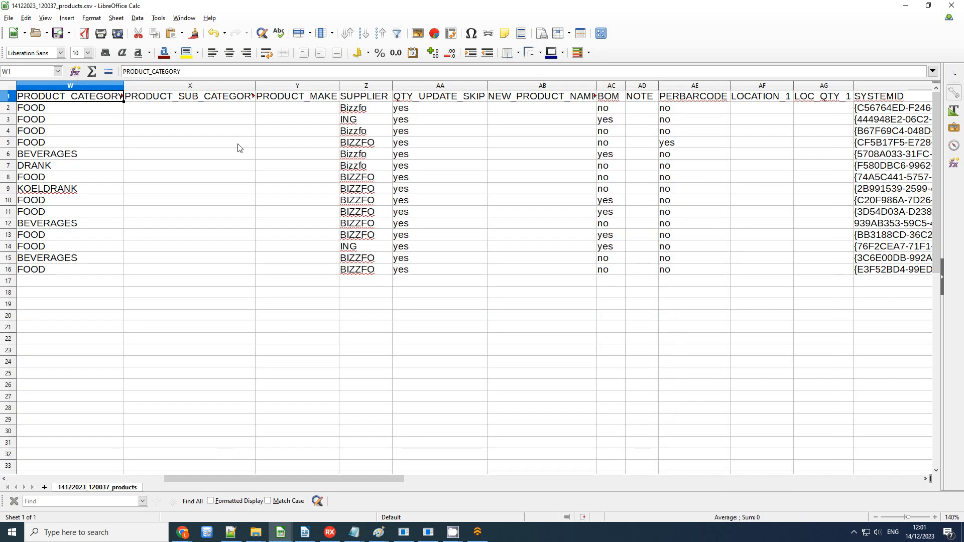
{"action": "left_click_drag", "start_coordinate": [199, 86], "coordinate": [549, 91]}
{"action": "right_click", "coordinate": [548, 91]}
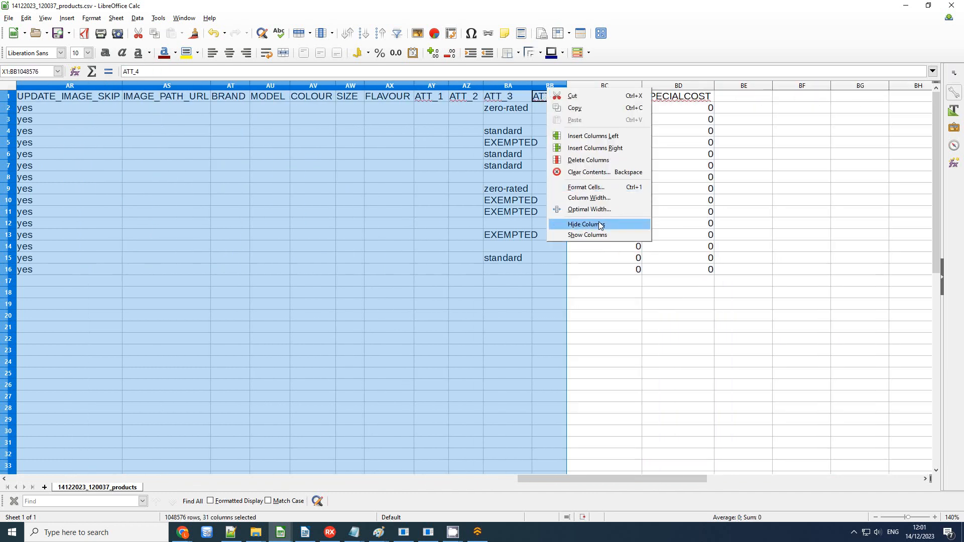
{"action": "left_click", "coordinate": [572, 224]}
{"action": "left_click_drag", "start_coordinate": [602, 479], "coordinate": [200, 469]}
Step: In the SPECIALPRICE column, enter 45 for Breakfast, 20 for Burger and 15 for Castle Lite
{"action": "left_click", "coordinate": [338, 110]}
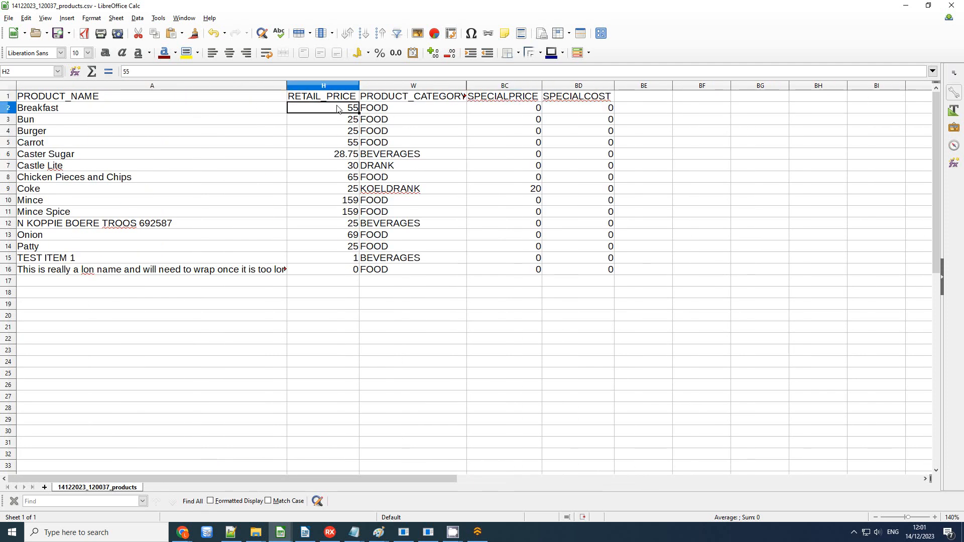
{"action": "left_click", "coordinate": [525, 109]}
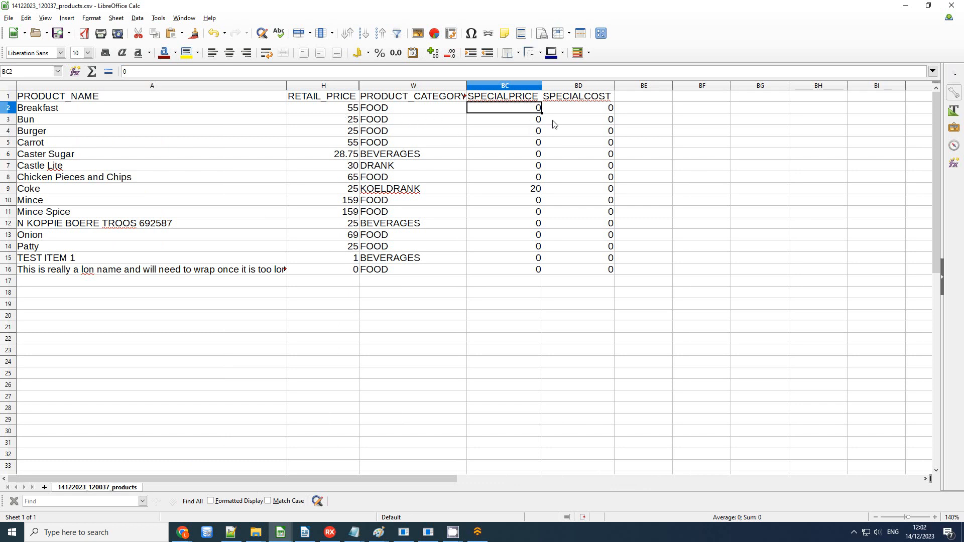
{"action": "key", "text": "Down"}
{"action": "key", "text": "Down"}
{"action": "key", "text": "Down"}
{"action": "key", "text": "Down"}
{"action": "key", "text": "Down"}
{"action": "key", "text": "Down"}
{"action": "key", "text": "Down"}
{"action": "key", "text": "Down"}
{"action": "key", "text": "Down"}
{"action": "key", "text": "Down"}
{"action": "key", "text": "Down"}
{"action": "key", "text": "Down"}
{"action": "key", "text": "Down"}
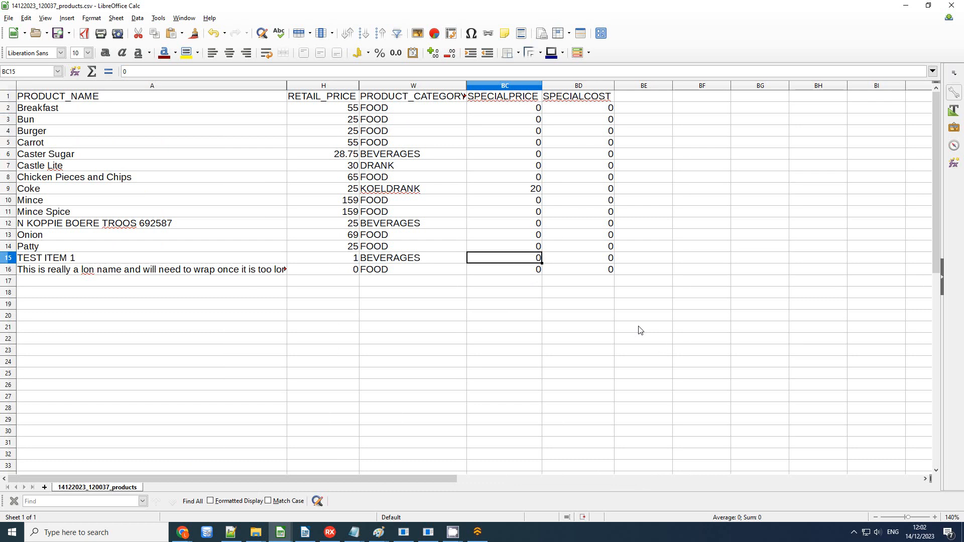
{"action": "key", "text": "Up"}
{"action": "key", "text": "Up"}
{"action": "key", "text": "Up"}
{"action": "key", "text": "Up"}
{"action": "key", "text": "Up"}
{"action": "key", "text": "Up"}
{"action": "key", "text": "Up"}
{"action": "key", "text": "Up"}
{"action": "key", "text": "Up"}
{"action": "key", "text": "Up"}
{"action": "key", "text": "Up"}
{"action": "key", "text": "Up"}
{"action": "key", "text": "Up"}
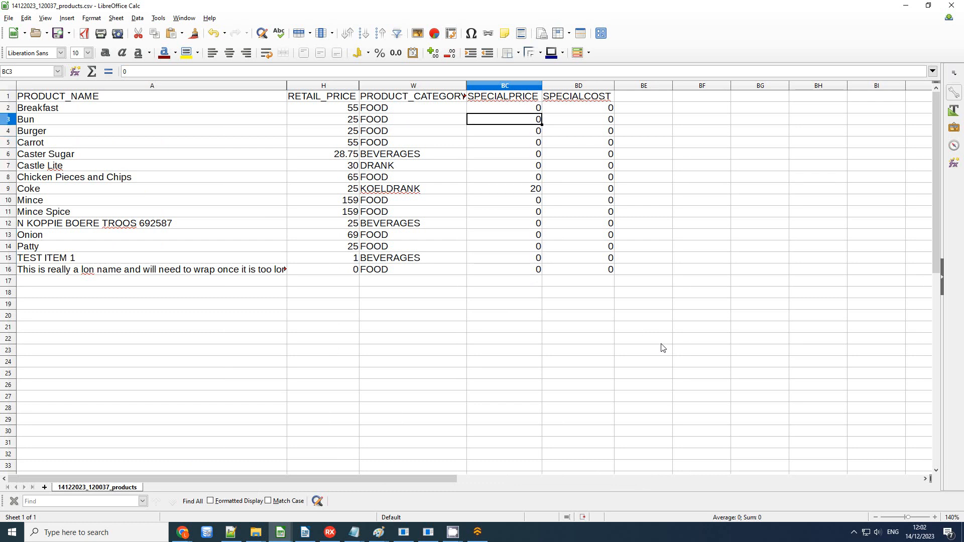
{"action": "type", "text": "45"}
{"action": "key", "text": "Return"}
{"action": "key", "text": "Down"}
{"action": "type", "text": "20"}
{"action": "key", "text": "Return"}
{"action": "key", "text": "Down"}
{"action": "key", "text": "Down"}
{"action": "key", "text": "Down"}
{"action": "key", "text": "Down"}
{"action": "key", "text": "Down"}
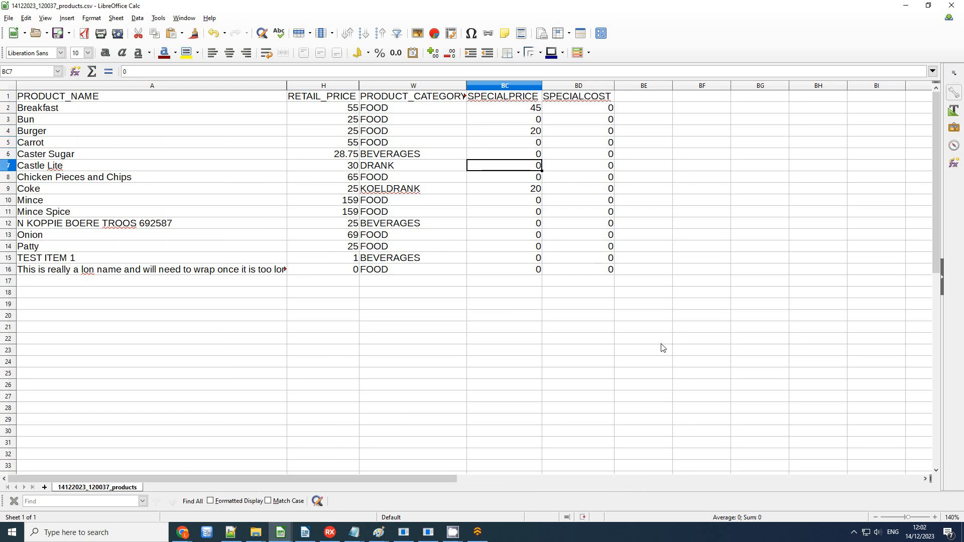
{"action": "key", "text": "Up"}
{"action": "key", "text": "Left"}
{"action": "key", "text": "Right"}
{"action": "key", "text": "Left"}
{"action": "key", "text": "Right"}
{"action": "key", "text": "Down"}
{"action": "key", "text": "Up"}
{"action": "key", "text": "Up"}
{"action": "key", "text": "Up"}
{"action": "type", "text": "15"}
{"action": "key", "text": "Return"}
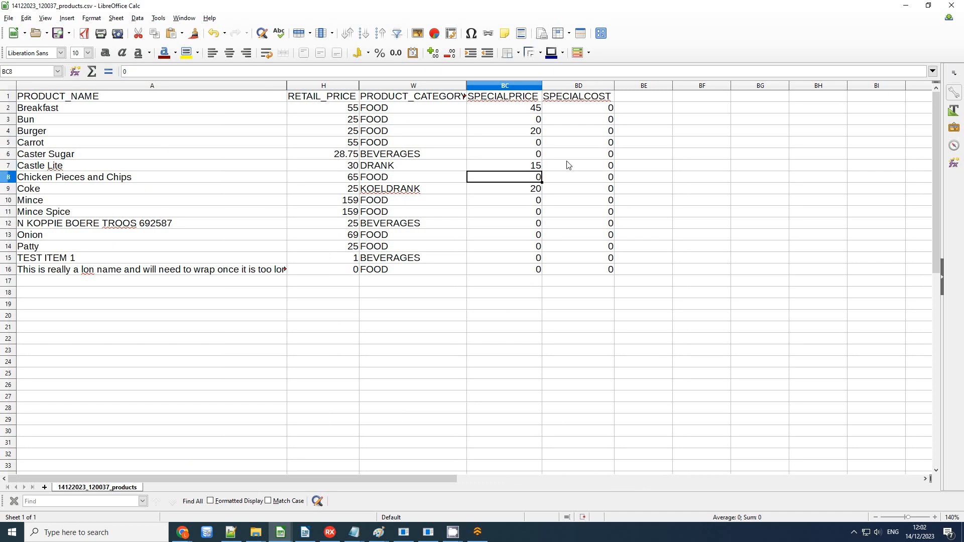
Step: Unhide all columns from A to BE
{"action": "left_click_drag", "start_coordinate": [254, 87], "coordinate": [643, 86]}
{"action": "right_click", "coordinate": [262, 91]}
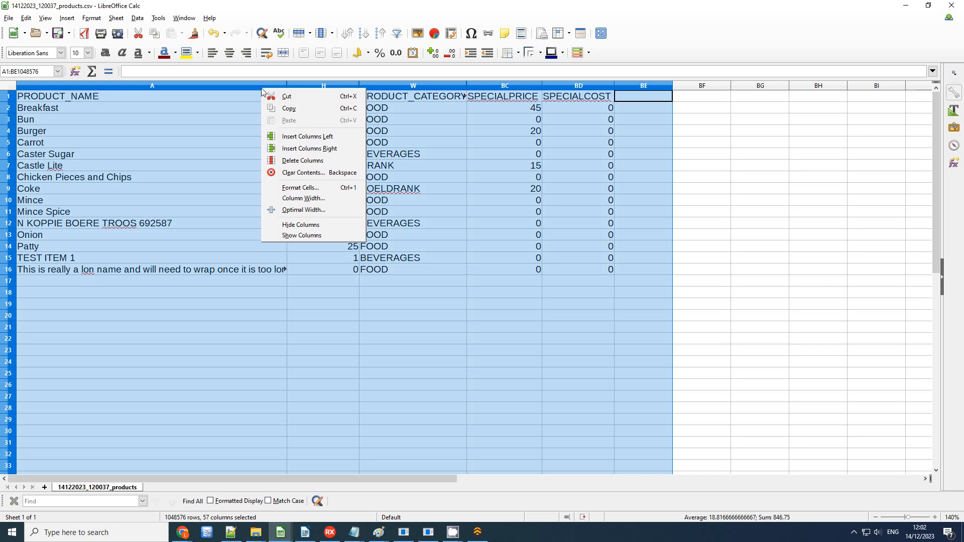
{"action": "left_click", "coordinate": [333, 235]}
Step: Save the edited products CSV and close LibreOffice Calc
{"action": "left_click", "coordinate": [9, 18]}
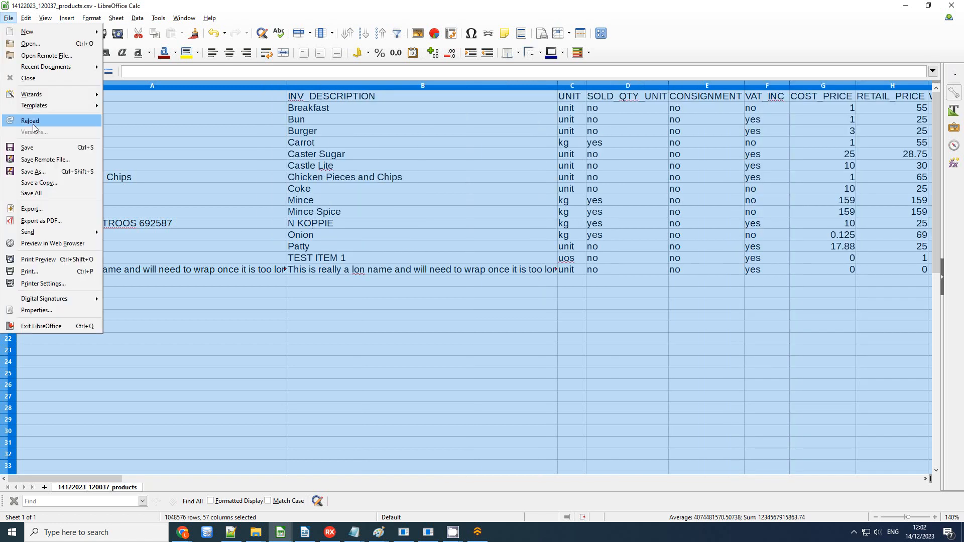
{"action": "left_click", "coordinate": [29, 150]}
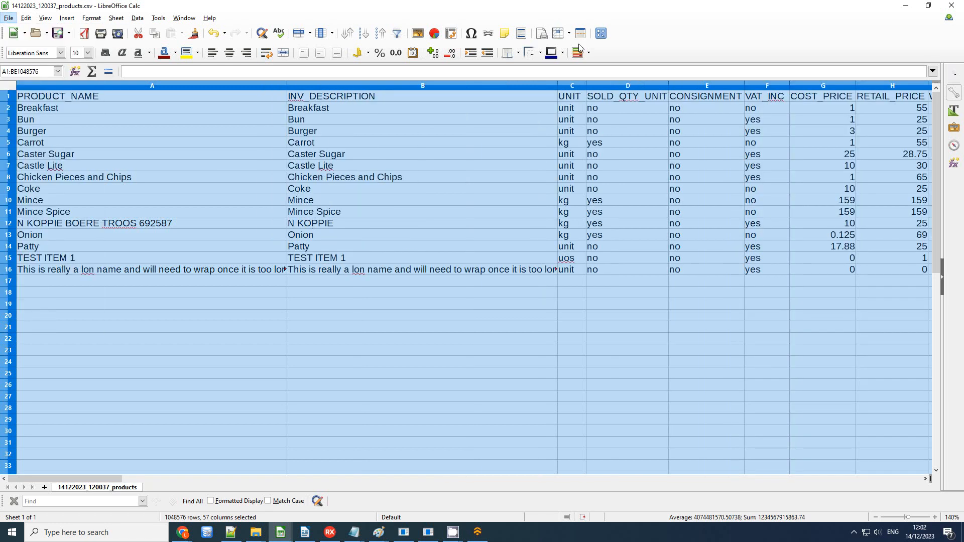
{"action": "left_click", "coordinate": [951, 5]}
{"action": "left_click", "coordinate": [476, 146]}
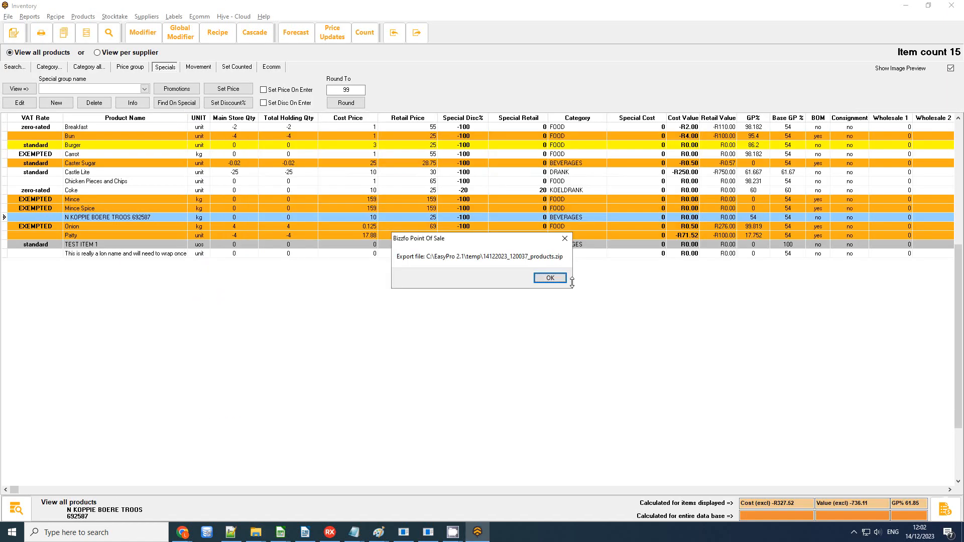
Step: Import the edited CSV via Products - From CSV Template, processing 15 records with none rejected
{"action": "left_click", "coordinate": [550, 277]}
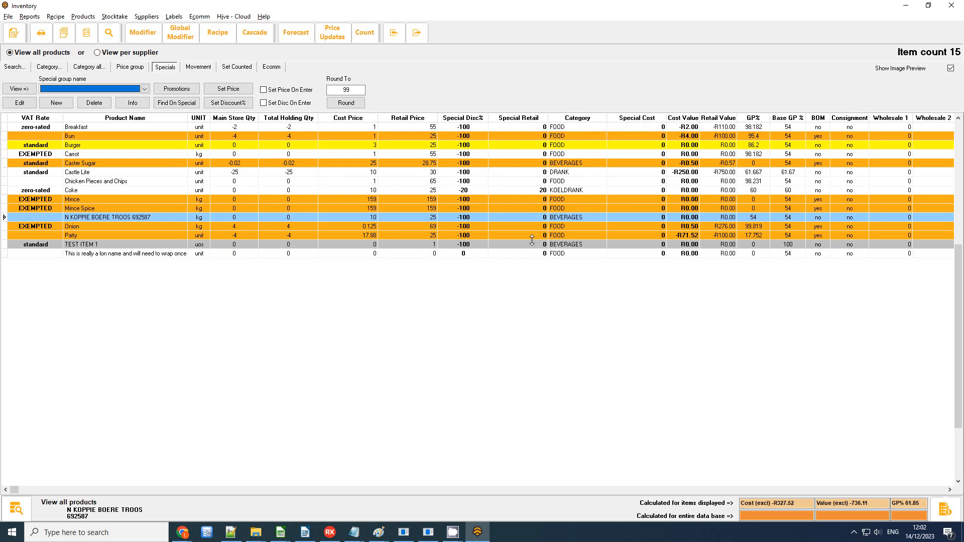
{"action": "left_click", "coordinate": [9, 16]}
{"action": "mouse_move", "coordinate": [11, 28]}
{"action": "left_click", "coordinate": [154, 29]}
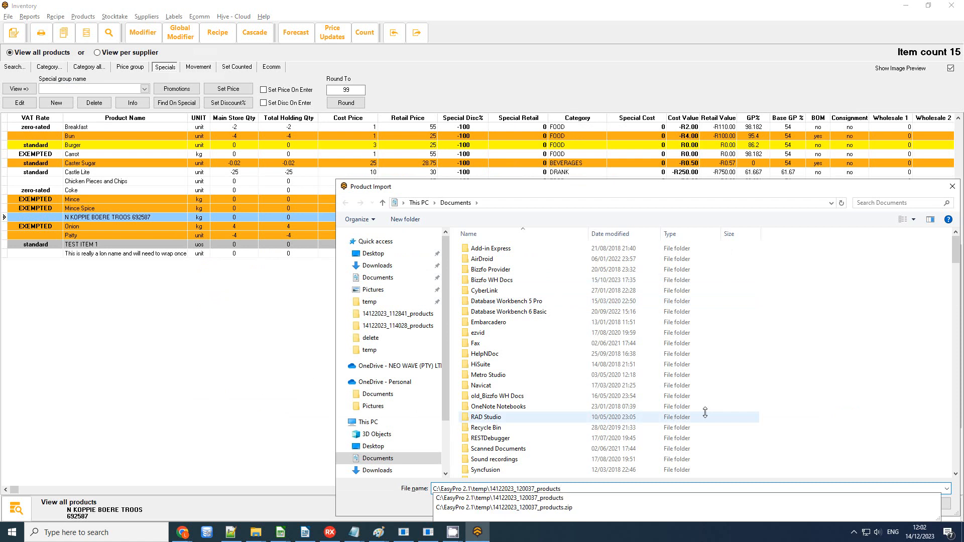
{"action": "key", "text": "Return"}
{"action": "double_click", "coordinate": [502, 249]}
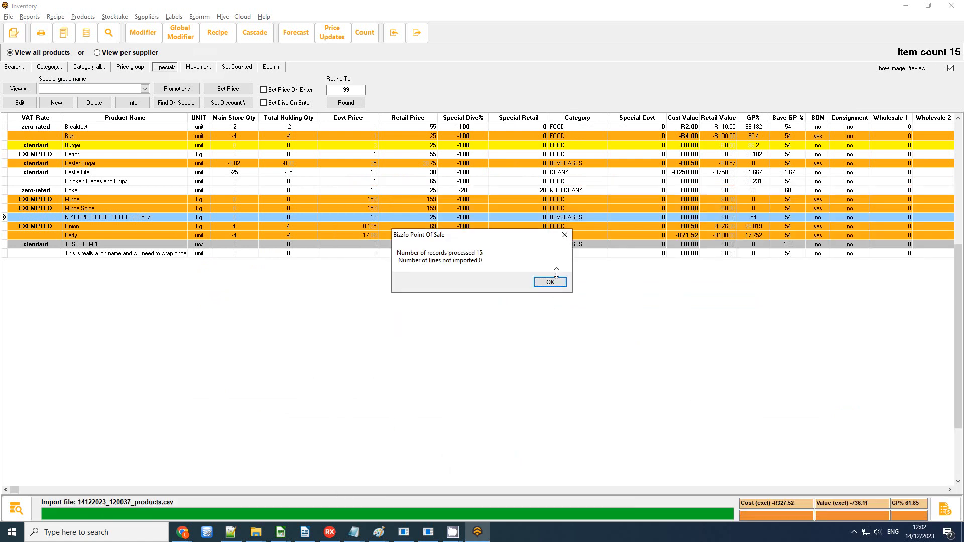
{"action": "left_click", "coordinate": [557, 279]}
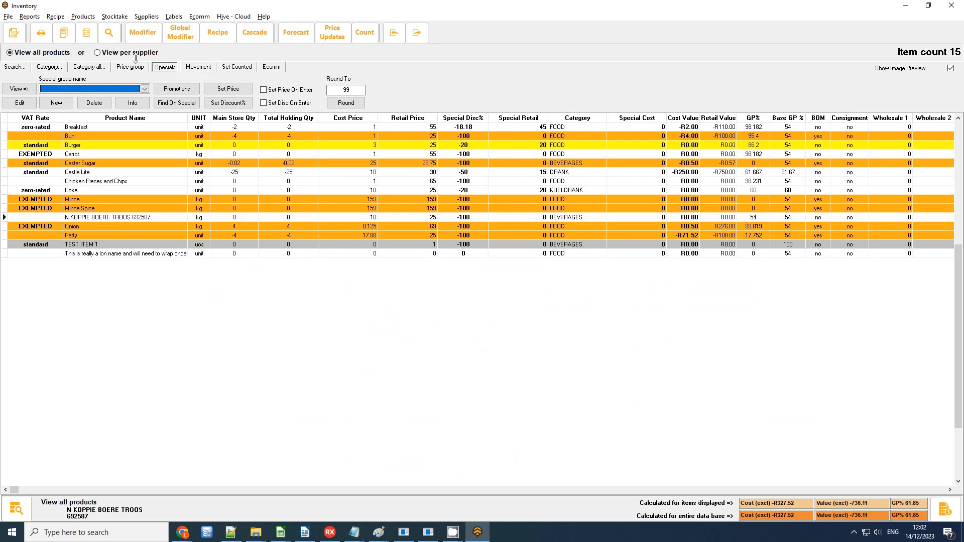
Step: Delete the December Specials special group
{"action": "left_click", "coordinate": [70, 88]}
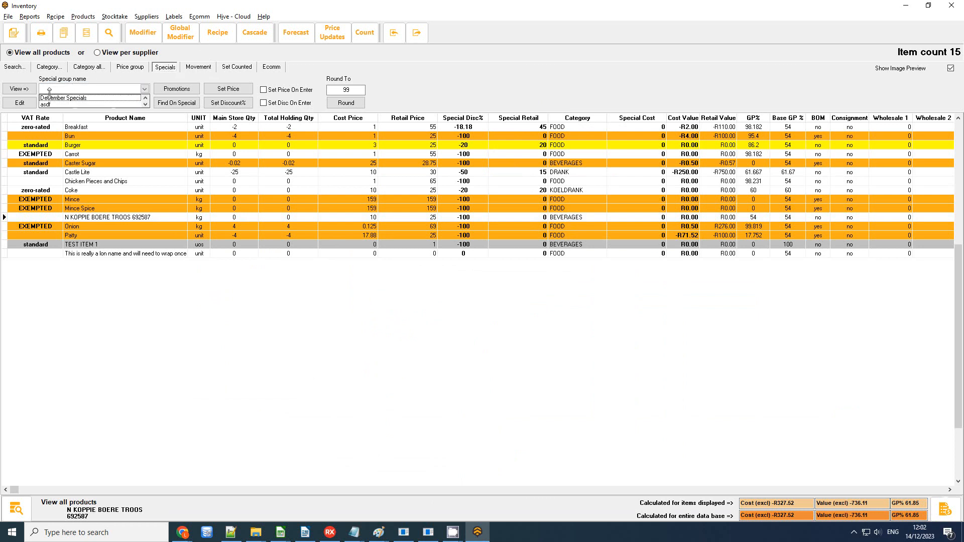
{"action": "left_click", "coordinate": [95, 97]}
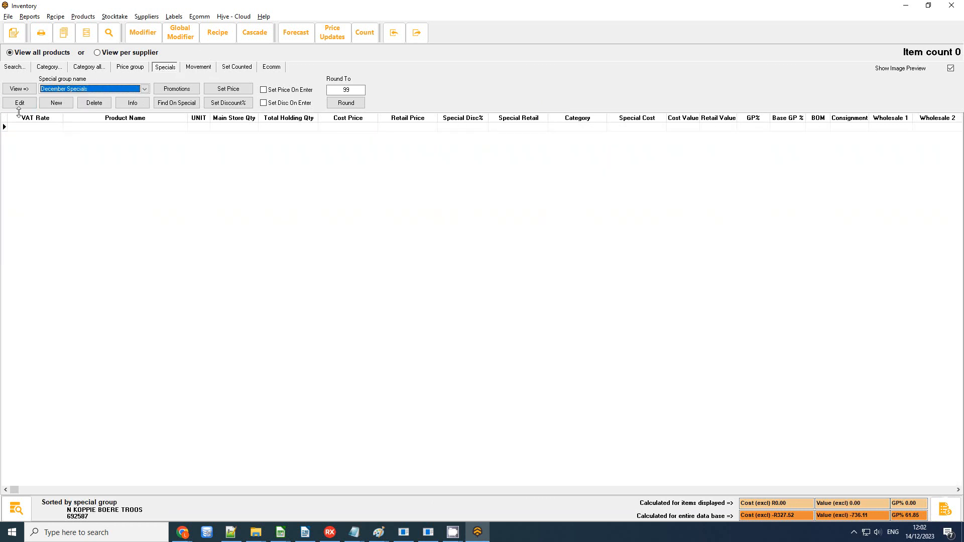
{"action": "left_click", "coordinate": [93, 103]}
{"action": "left_click", "coordinate": [515, 282]}
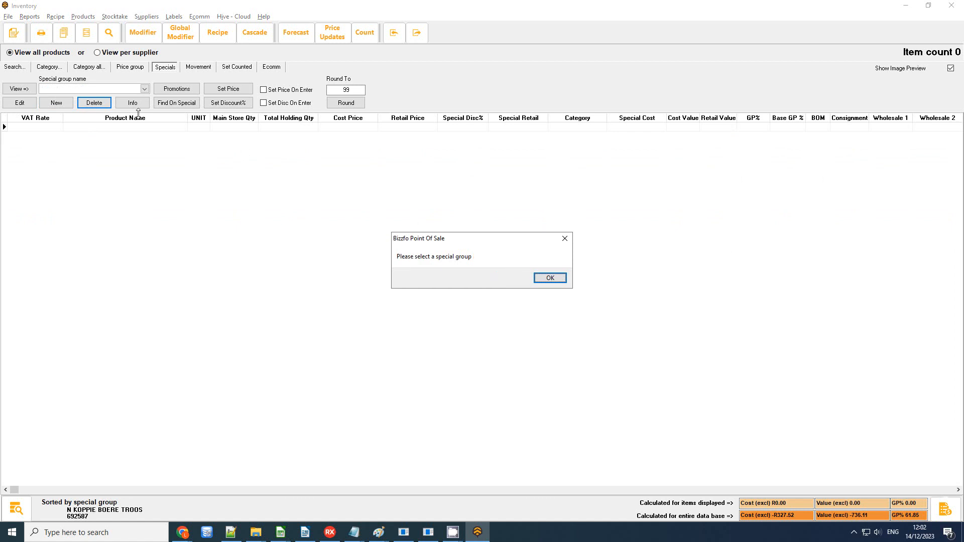
{"action": "left_click", "coordinate": [550, 277]}
Step: Delete the asdf special group
{"action": "left_click", "coordinate": [59, 89]}
{"action": "left_click", "coordinate": [93, 98]}
{"action": "left_click", "coordinate": [95, 103]}
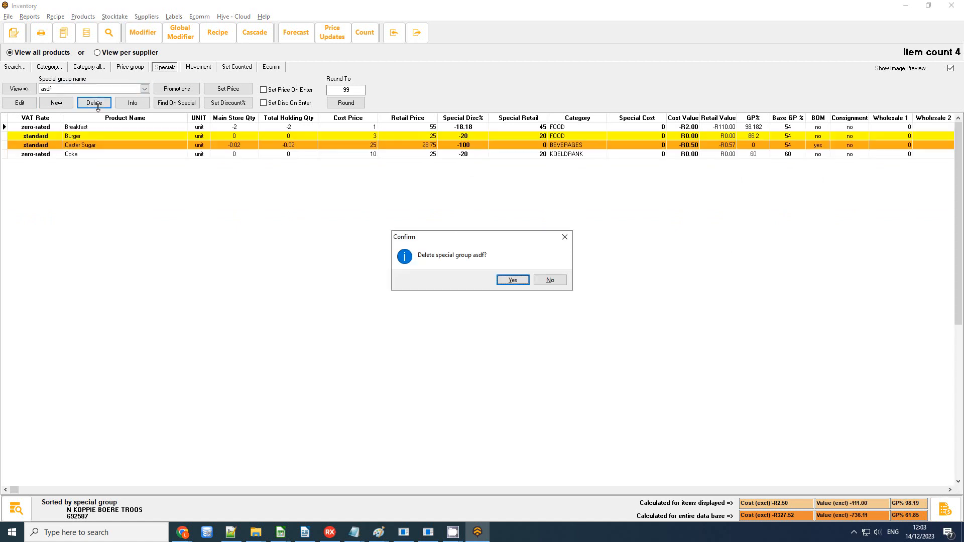
{"action": "left_click", "coordinate": [513, 280]}
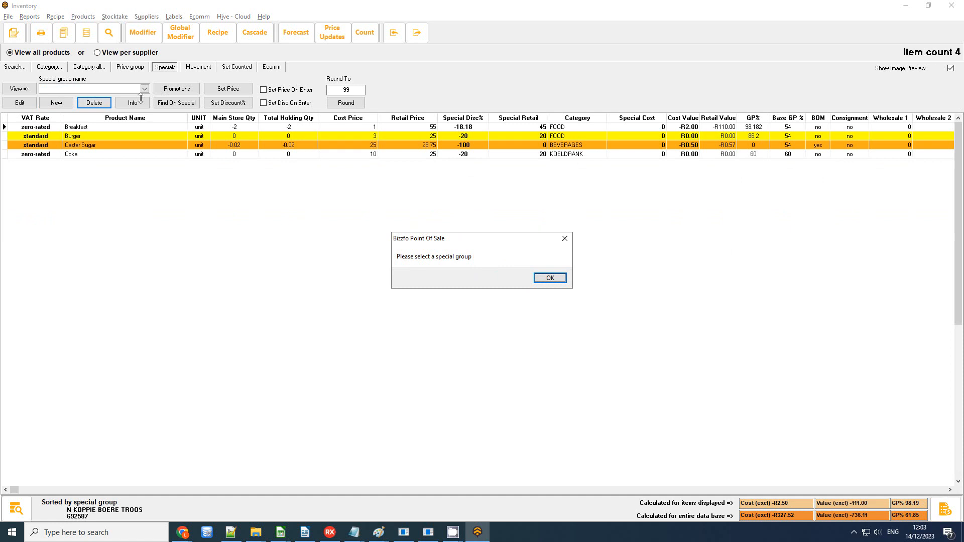
{"action": "left_click", "coordinate": [550, 276]}
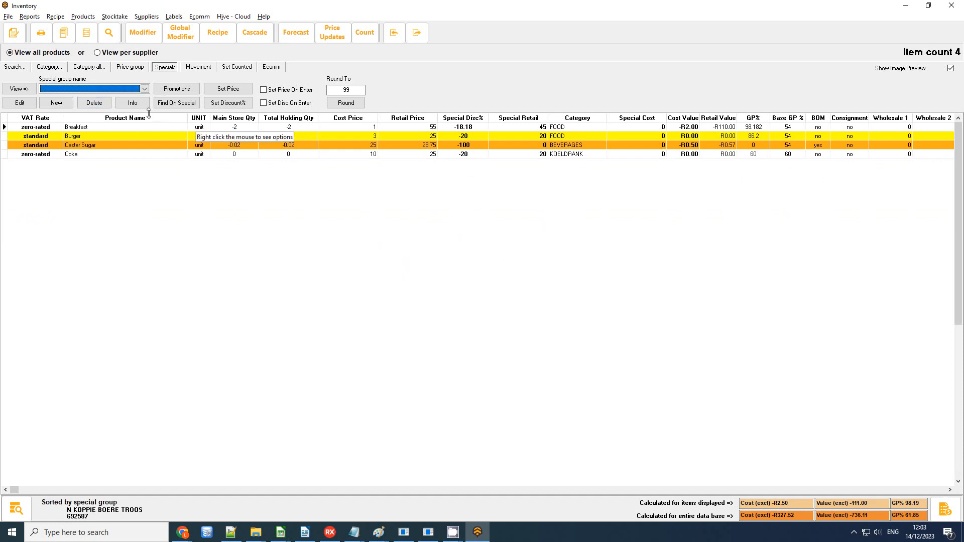
{"action": "left_click", "coordinate": [162, 89]}
Step: Name the promotion December Specials, running 01/12/2023 to 31/12/2023, 08:00 to 18:00
{"action": "left_click", "coordinate": [392, 165]}
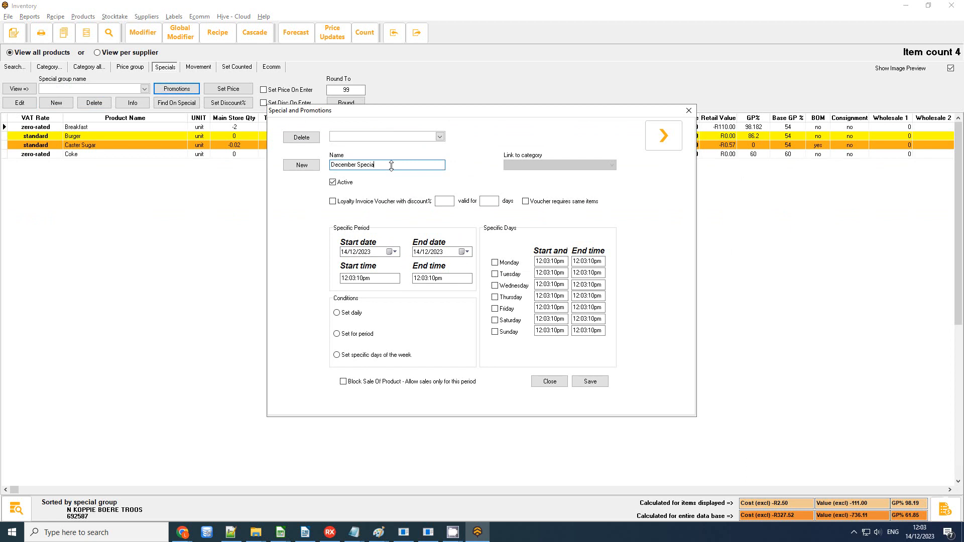
{"action": "left_click", "coordinate": [343, 185]}
{"action": "left_click", "coordinate": [350, 336]}
{"action": "left_click", "coordinate": [549, 286]}
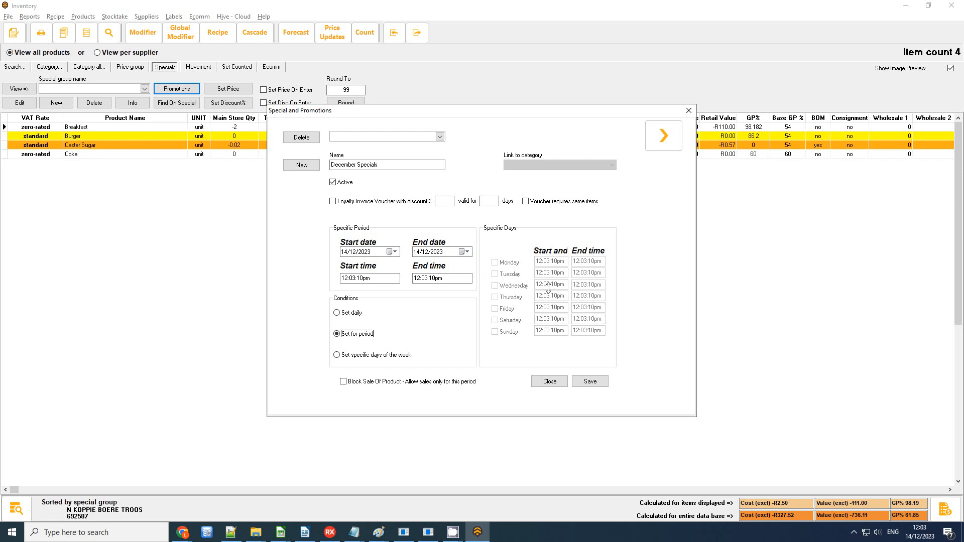
{"action": "left_click", "coordinate": [392, 251]}
{"action": "left_click", "coordinate": [427, 284]}
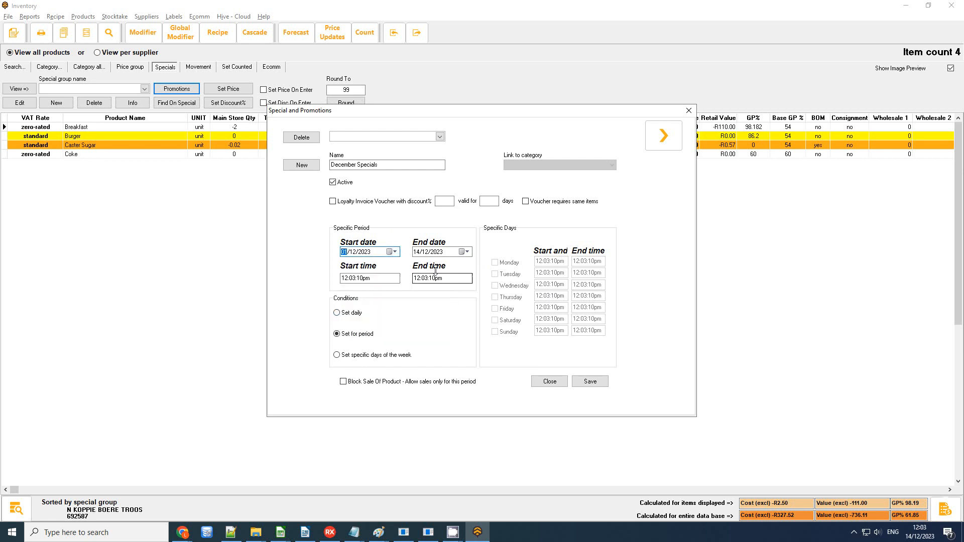
{"action": "left_click", "coordinate": [464, 252]}
{"action": "left_click", "coordinate": [422, 322]}
{"action": "left_click", "coordinate": [392, 279]}
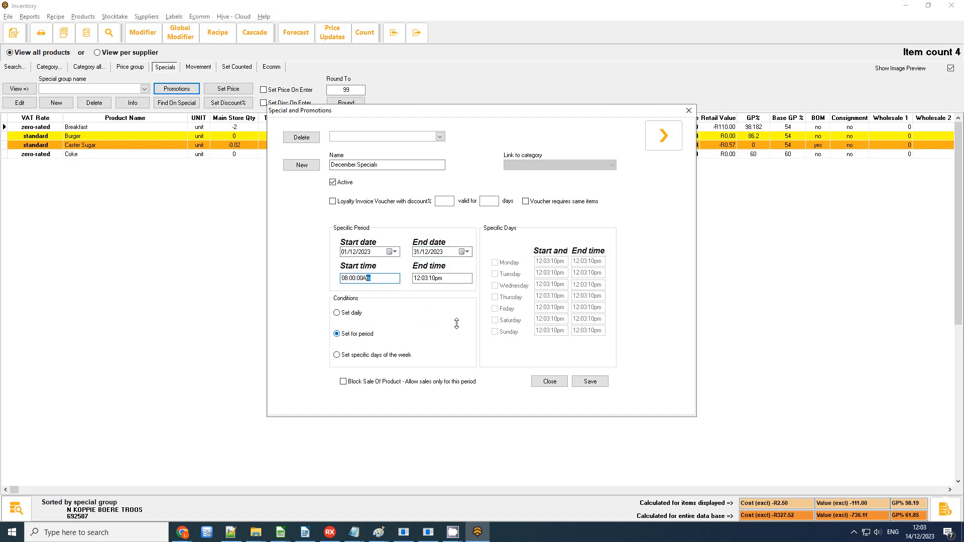
{"action": "left_click", "coordinate": [417, 279]}
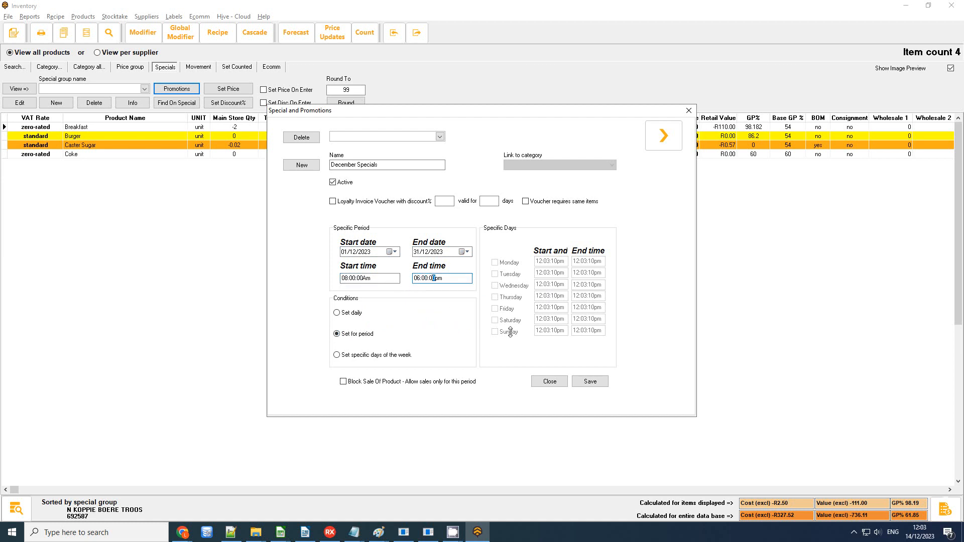
Step: Save the promotion, close the dialog and select December Specials as the special group
{"action": "left_click", "coordinate": [590, 381]}
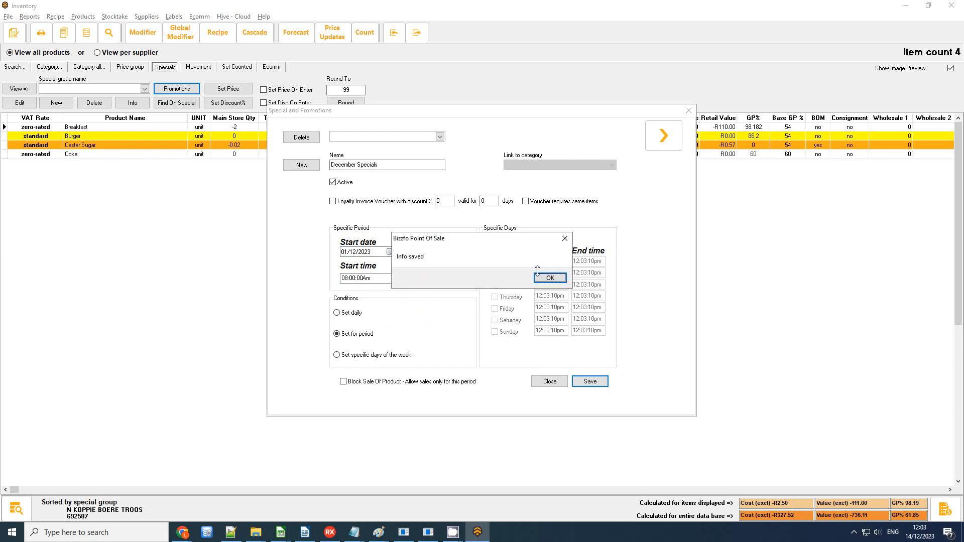
{"action": "left_click", "coordinate": [546, 275]}
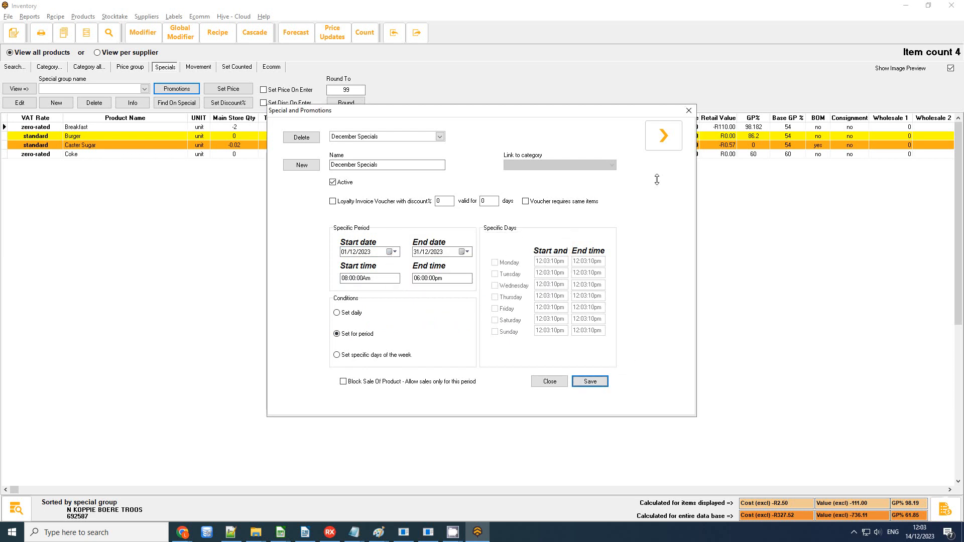
{"action": "left_click", "coordinate": [688, 110]}
{"action": "left_click", "coordinate": [88, 90]}
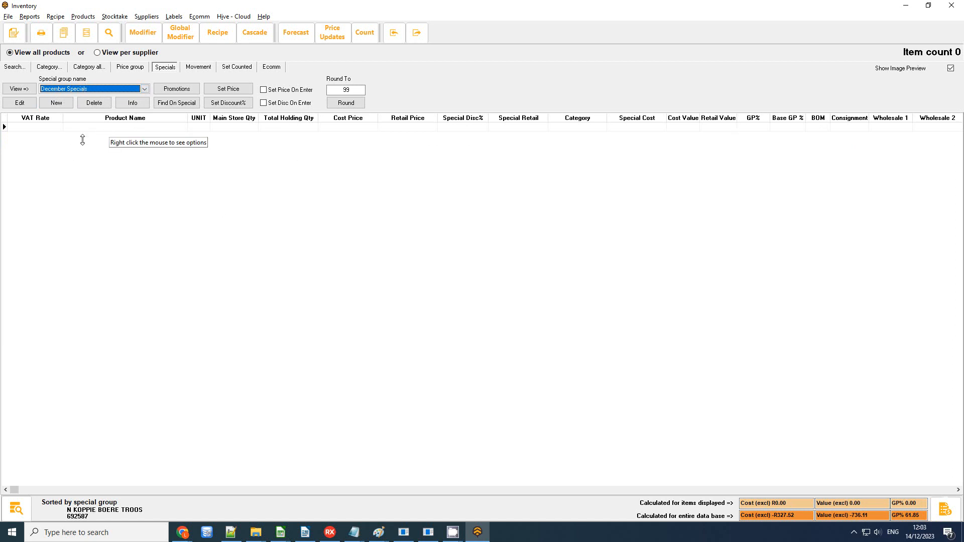
Step: Search the product list for items where SPECIALPRICE <> 0
{"action": "left_click", "coordinate": [15, 67]}
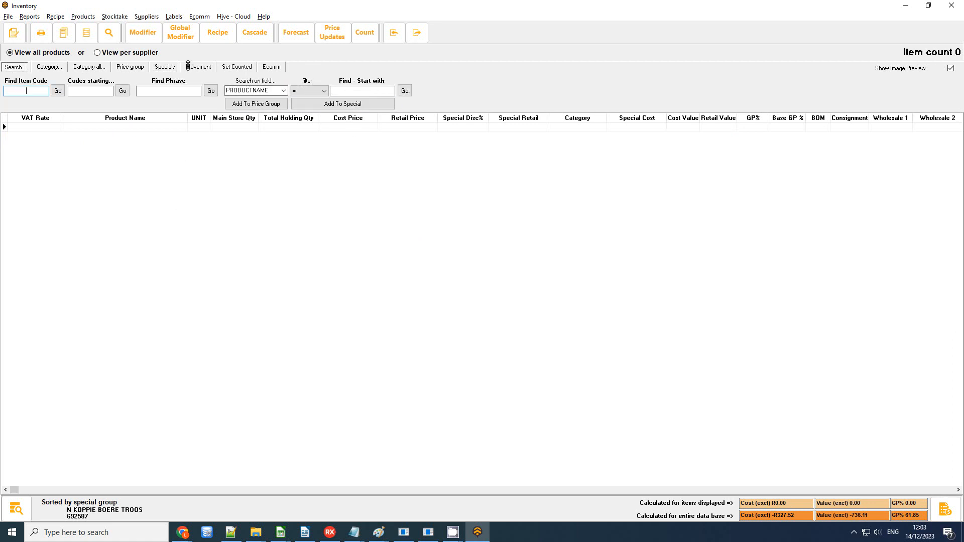
{"action": "left_click", "coordinate": [165, 66]}
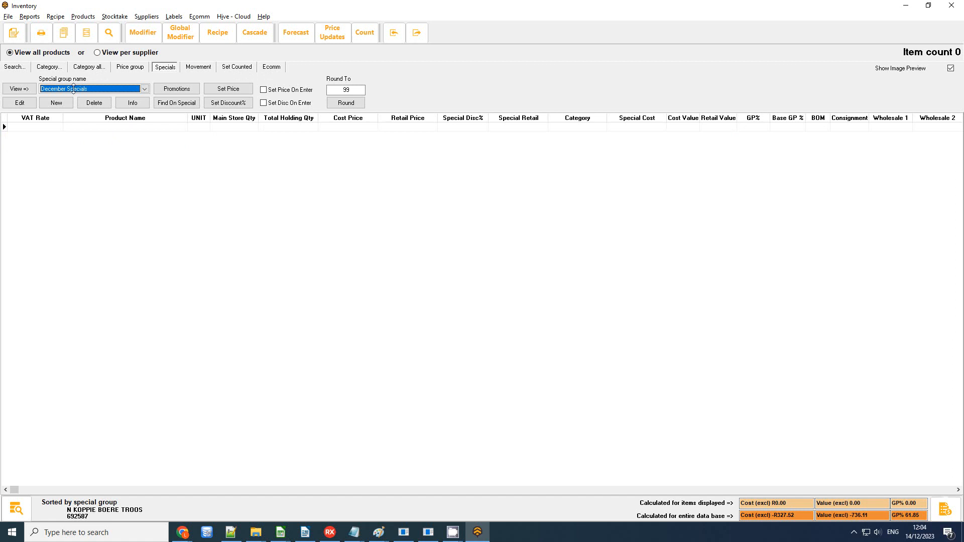
{"action": "left_click", "coordinate": [174, 103]}
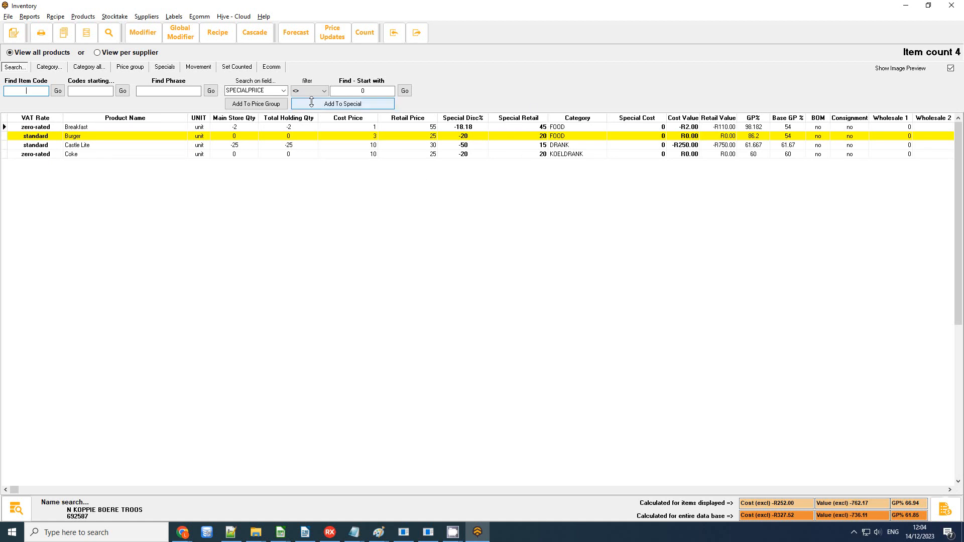
{"action": "left_click", "coordinate": [282, 90]}
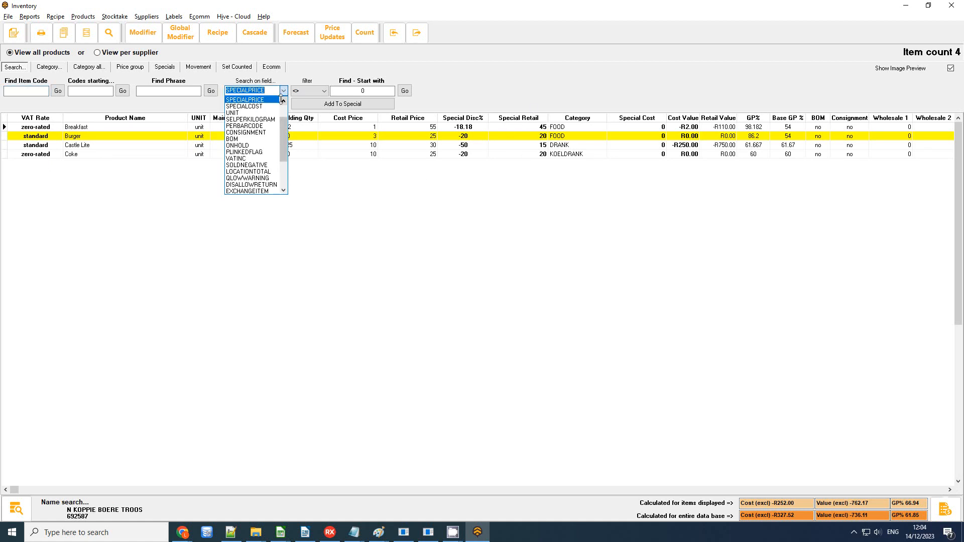
{"action": "left_click", "coordinate": [284, 80]}
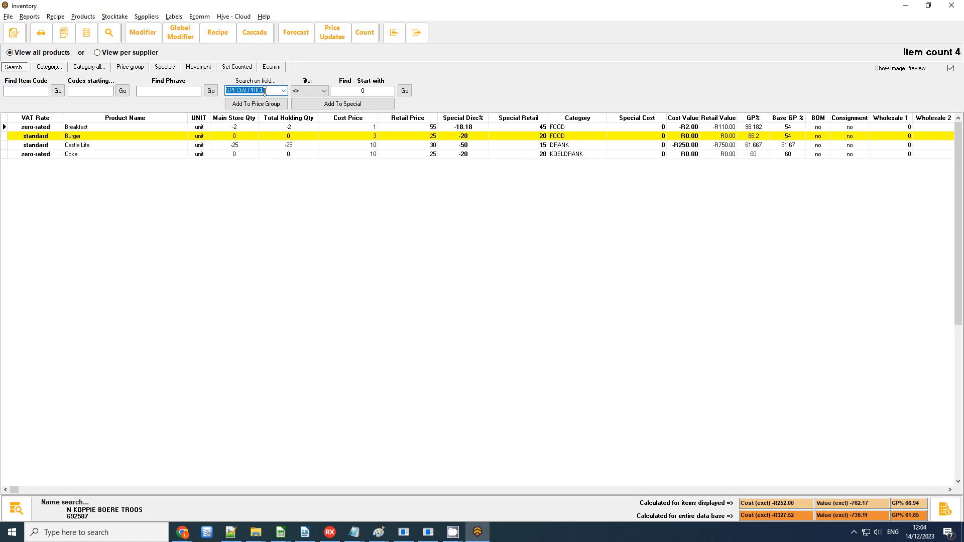
{"action": "left_click", "coordinate": [384, 91]}
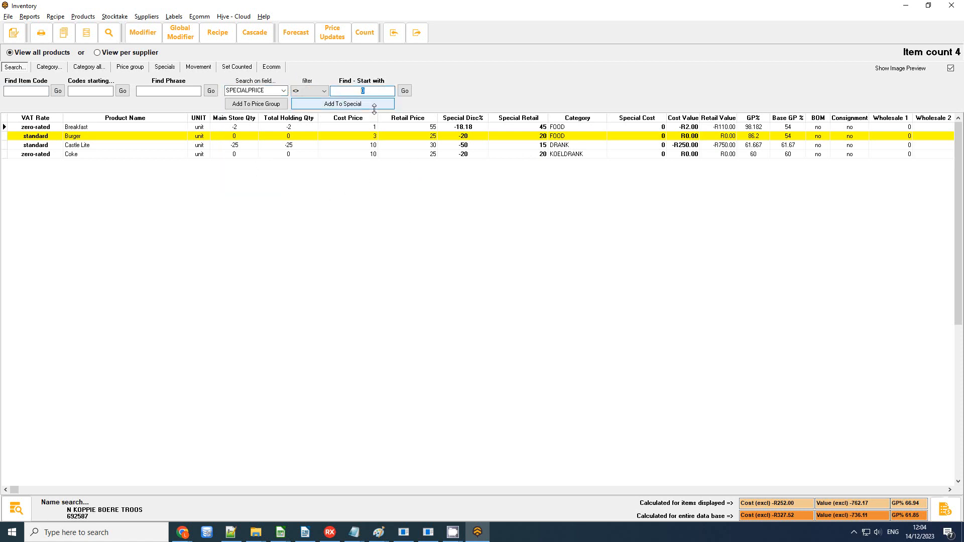
Step: Add the found products, Breakfast through Coke, to December Specials
{"action": "left_click", "coordinate": [102, 128]}
{"action": "left_click", "coordinate": [122, 156], "text": "shift"}
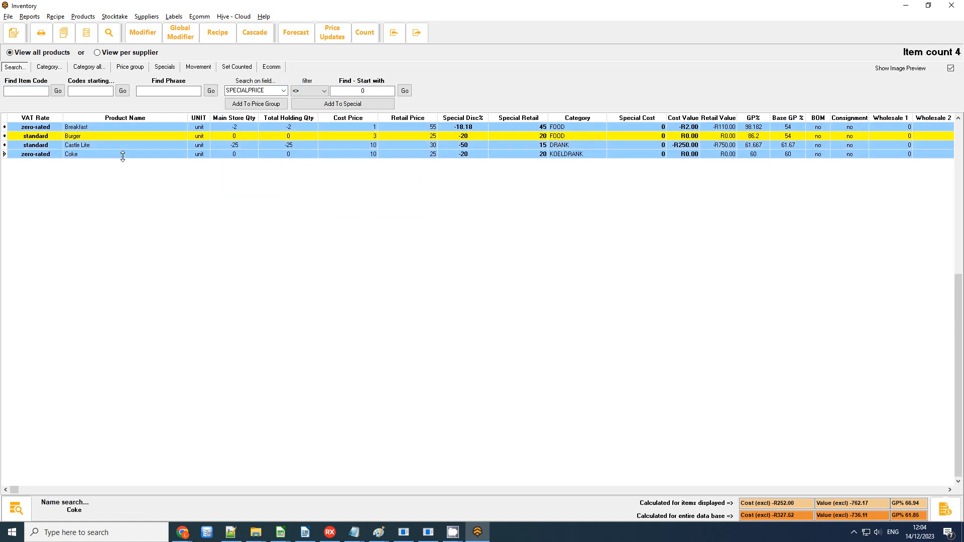
{"action": "left_click", "coordinate": [315, 106]}
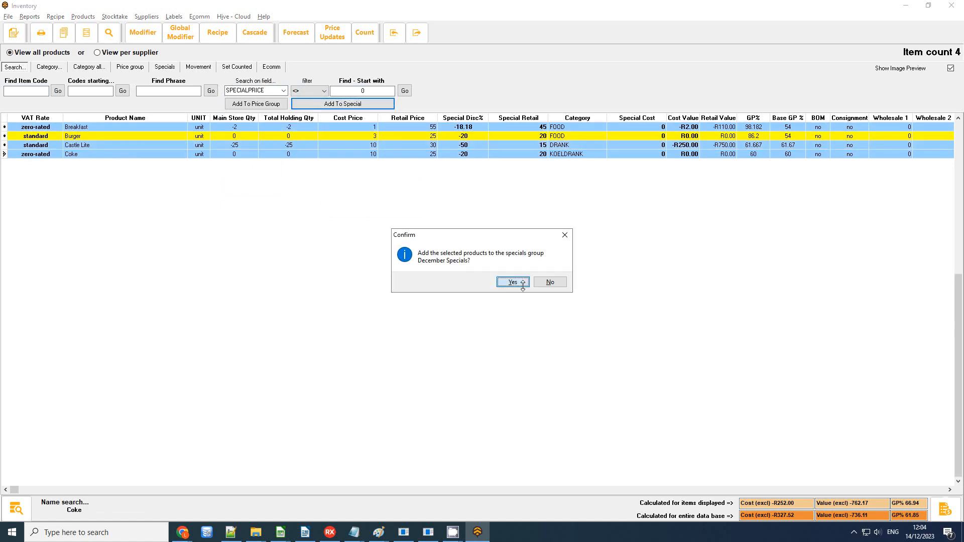
{"action": "left_click", "coordinate": [519, 283]}
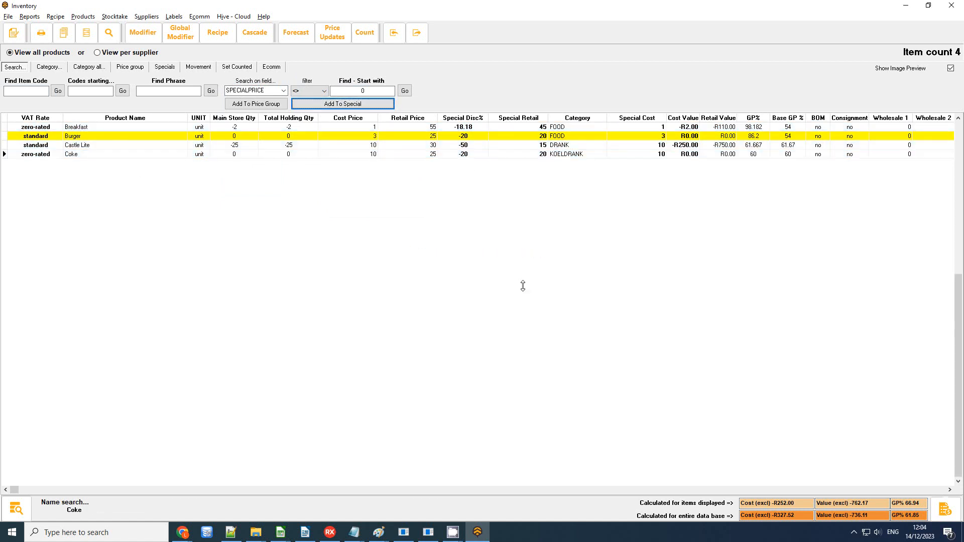
Step: Show the December Specials group's products on the Specials tab
{"action": "left_click", "coordinate": [158, 68]}
{"action": "left_click", "coordinate": [83, 89]}
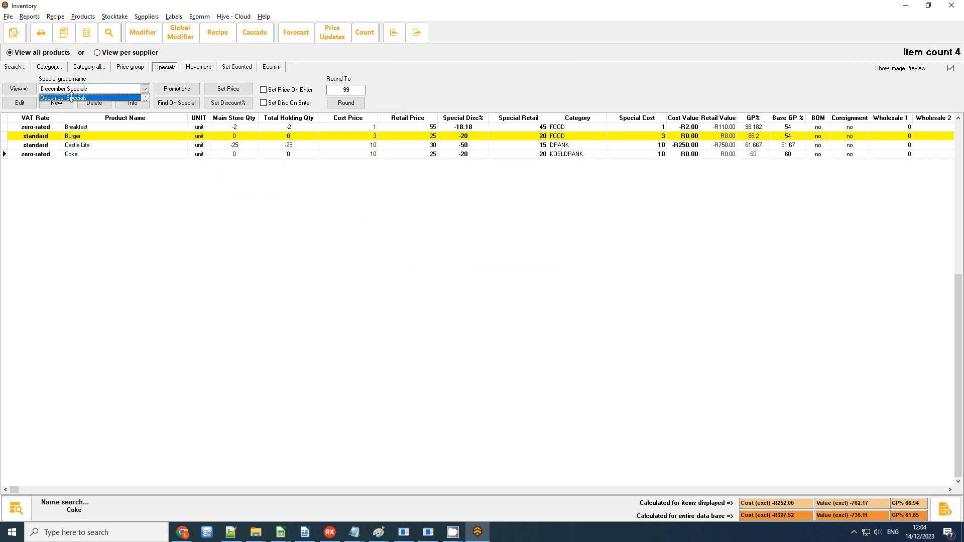
{"action": "left_click", "coordinate": [71, 98]}
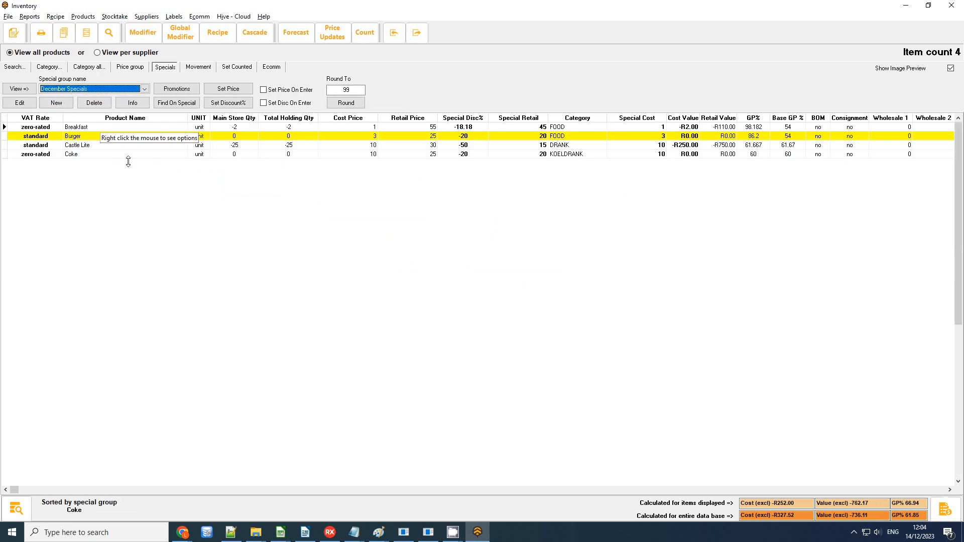
{"action": "left_click", "coordinate": [498, 137]}
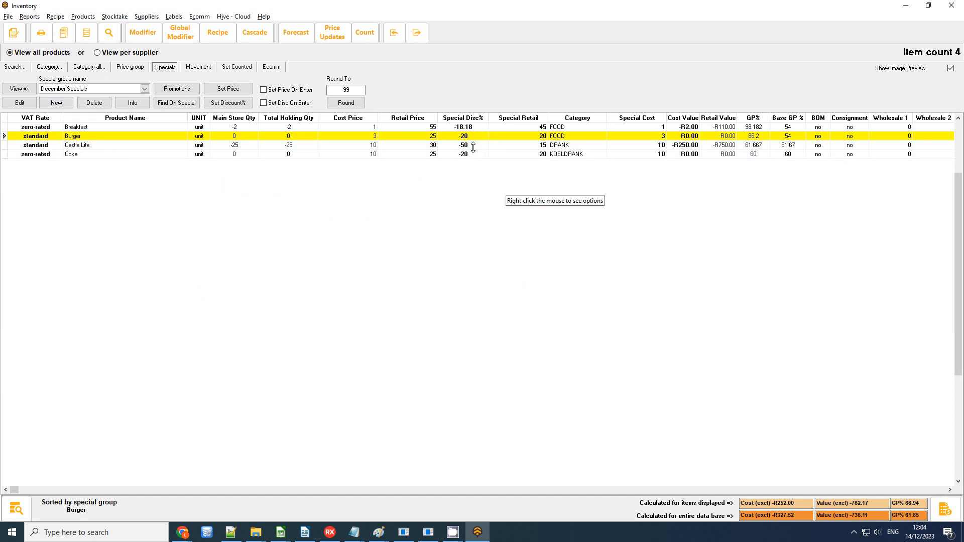
Step: Close Inventory and launch the Start Touch Interface till
{"action": "left_click", "coordinate": [951, 5]}
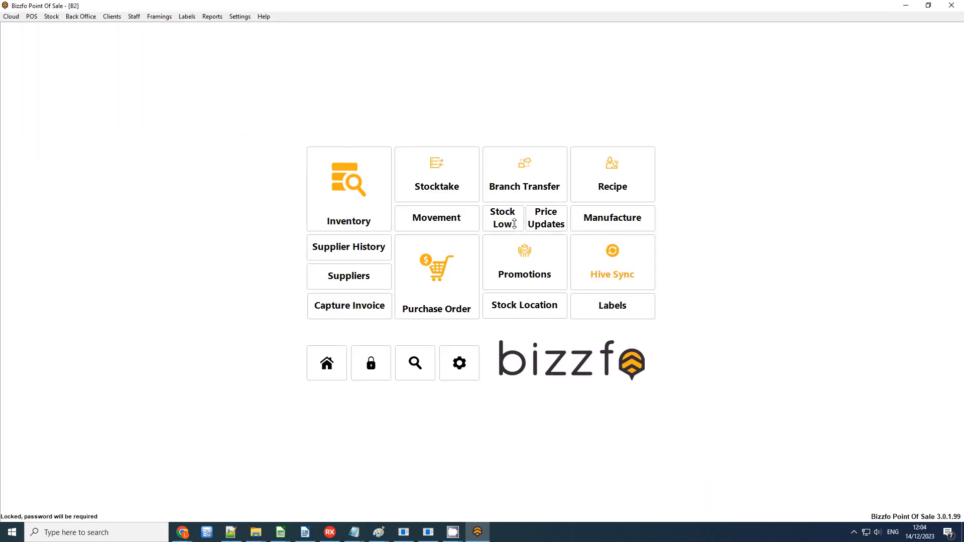
{"action": "left_click", "coordinate": [345, 359]}
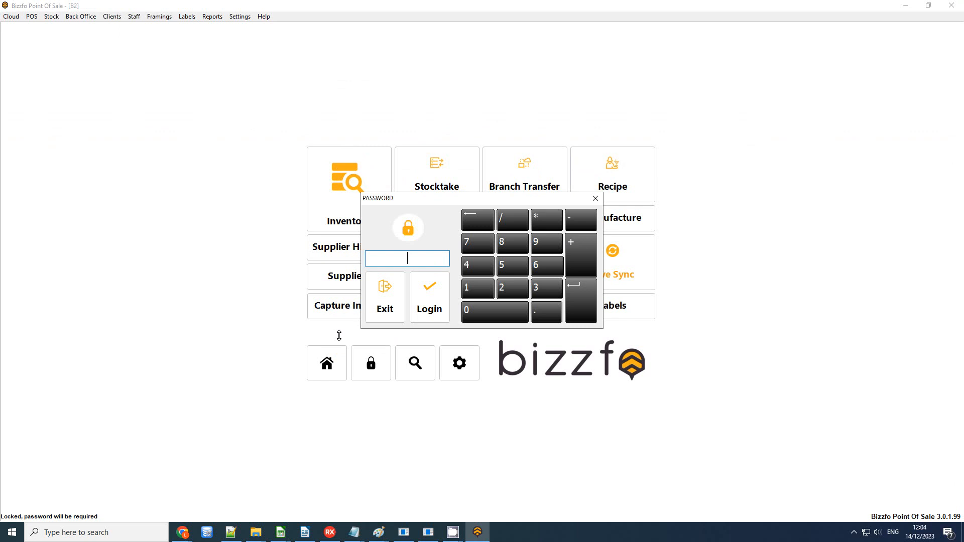
{"action": "left_click", "coordinate": [394, 309]}
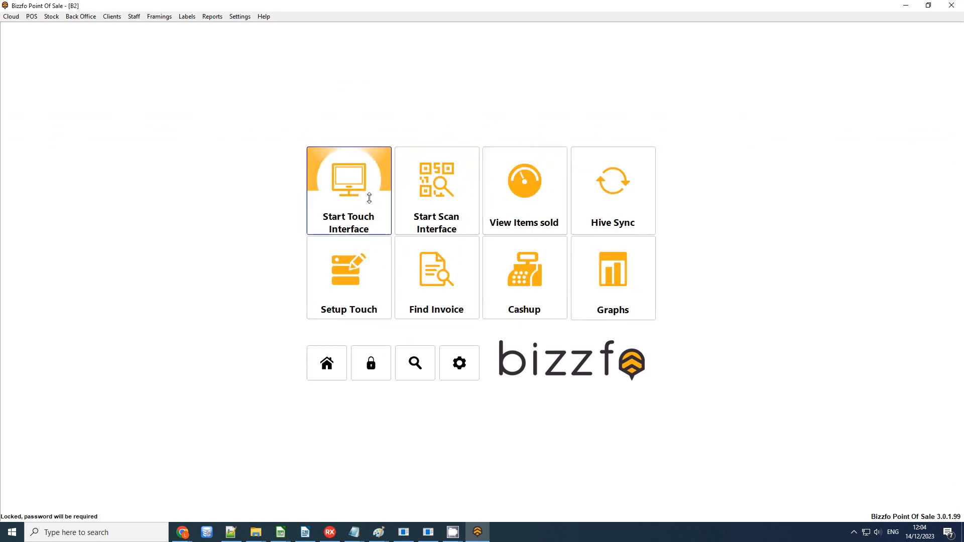
{"action": "left_click", "coordinate": [368, 198]}
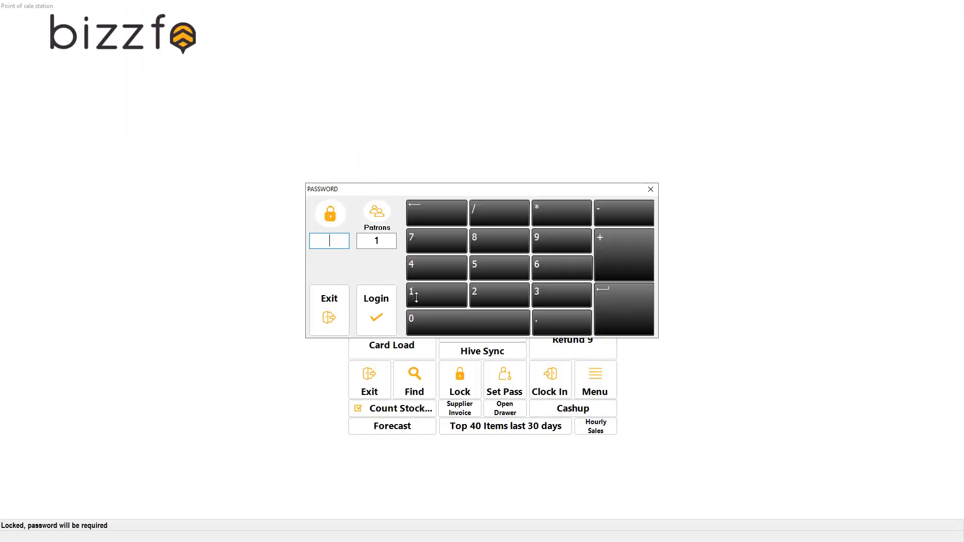
Step: Ring up a Breakfast at its R45.00 special price, then exit to the main window
{"action": "left_click", "coordinate": [232, 101]}
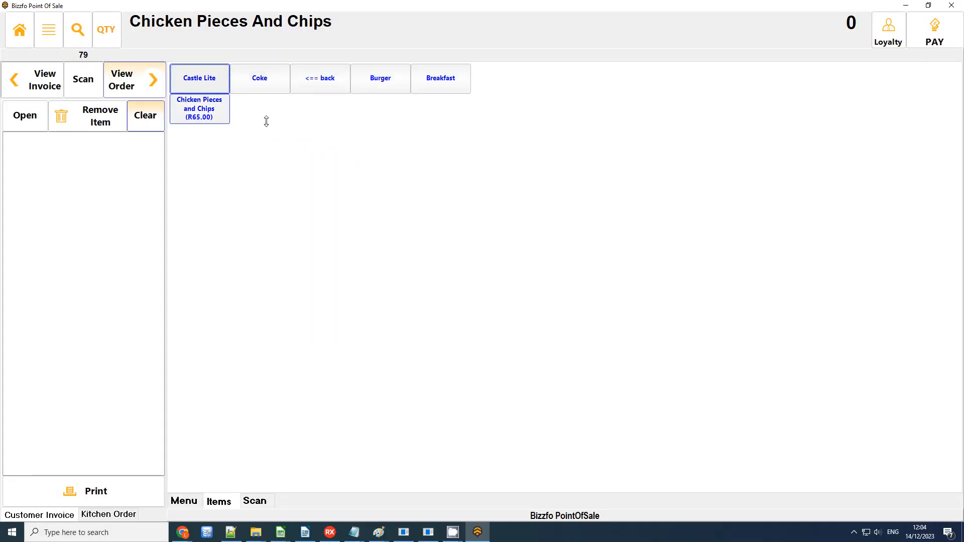
{"action": "left_click", "coordinate": [437, 81]}
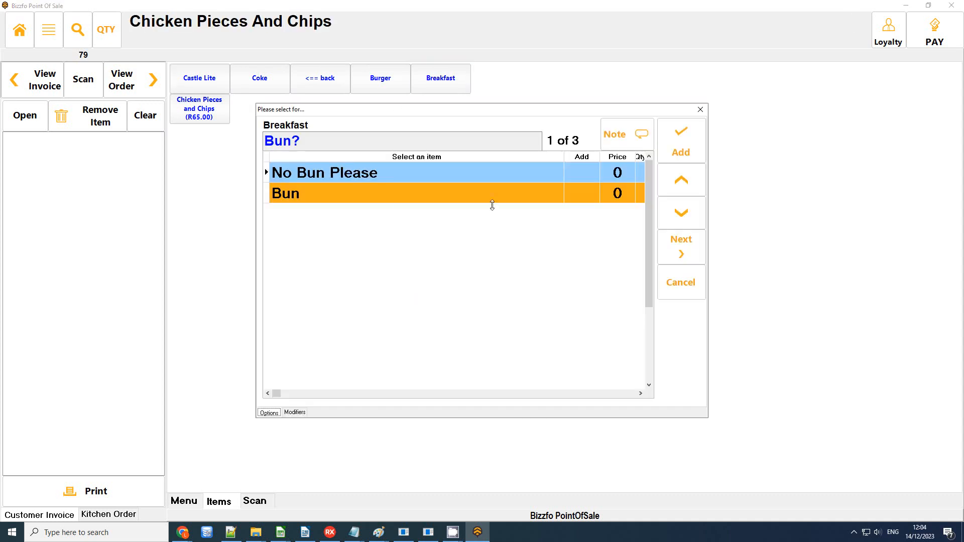
{"action": "left_click", "coordinate": [672, 134]}
{"action": "left_click", "coordinate": [672, 134]}
{"action": "left_click", "coordinate": [672, 135]}
{"action": "left_click", "coordinate": [64, 160]}
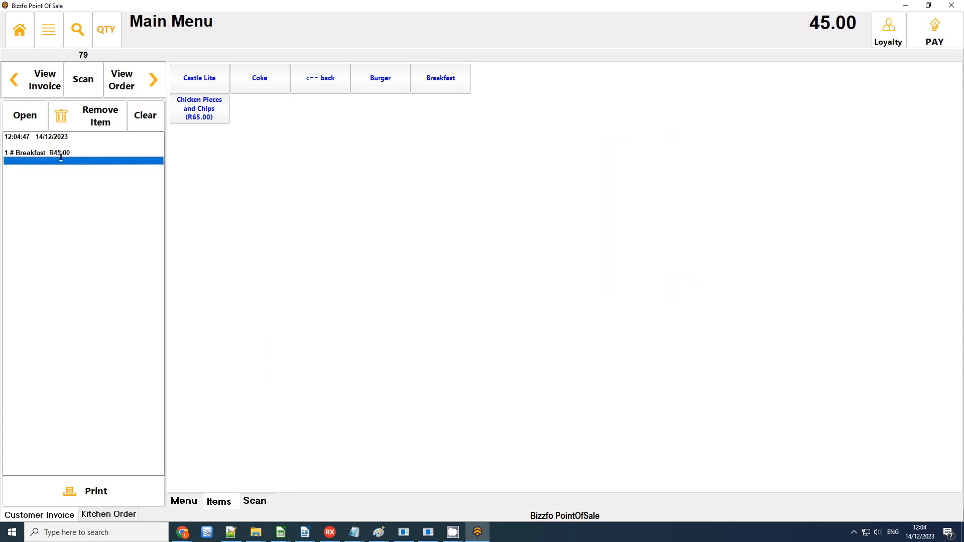
{"action": "left_click", "coordinate": [20, 29]}
{"action": "key", "text": "Escape"}
{"action": "left_click", "coordinate": [372, 385]}
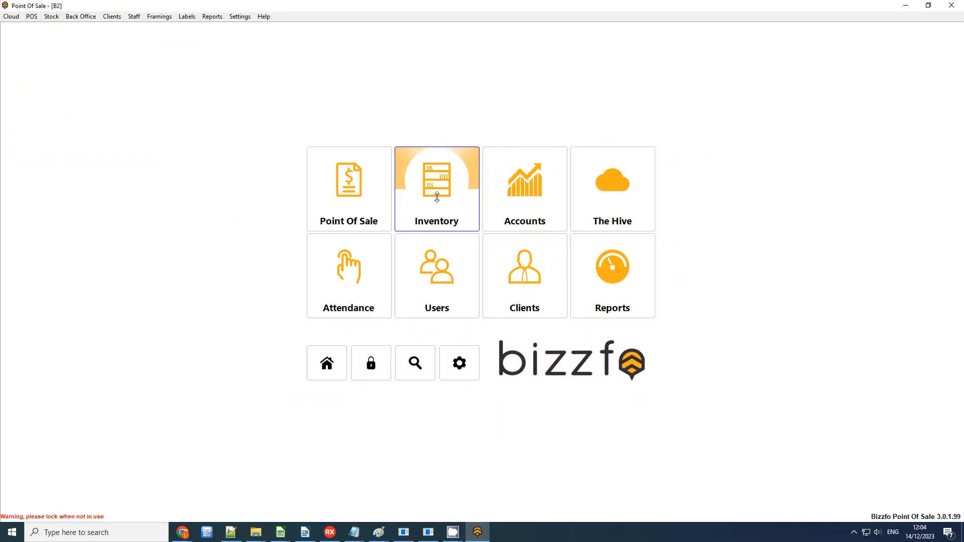
Step: Open Inventory, entering the login password, and list the December Specials group's products
{"action": "left_click", "coordinate": [437, 197]}
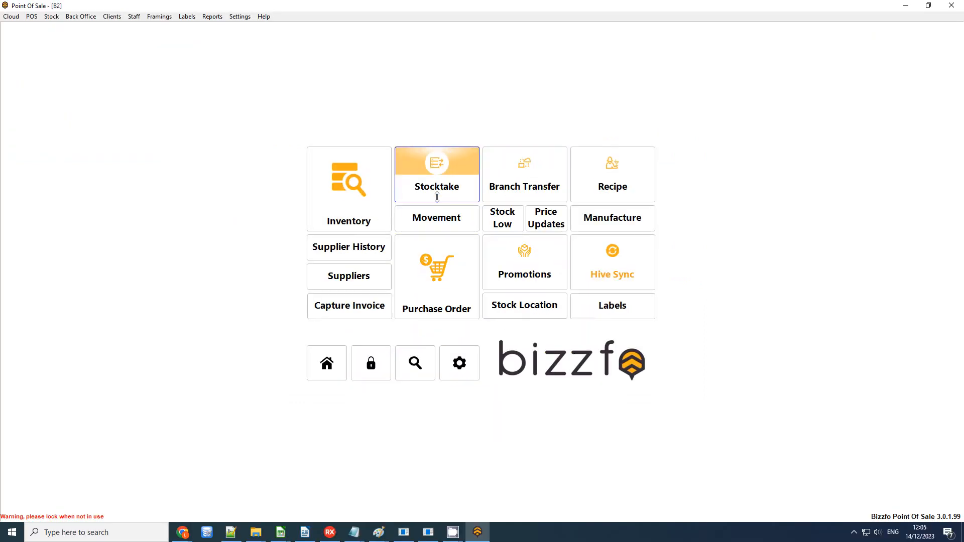
{"action": "left_click", "coordinate": [345, 199]}
{"action": "type", "text": "•"}
{"action": "key", "text": "Return"}
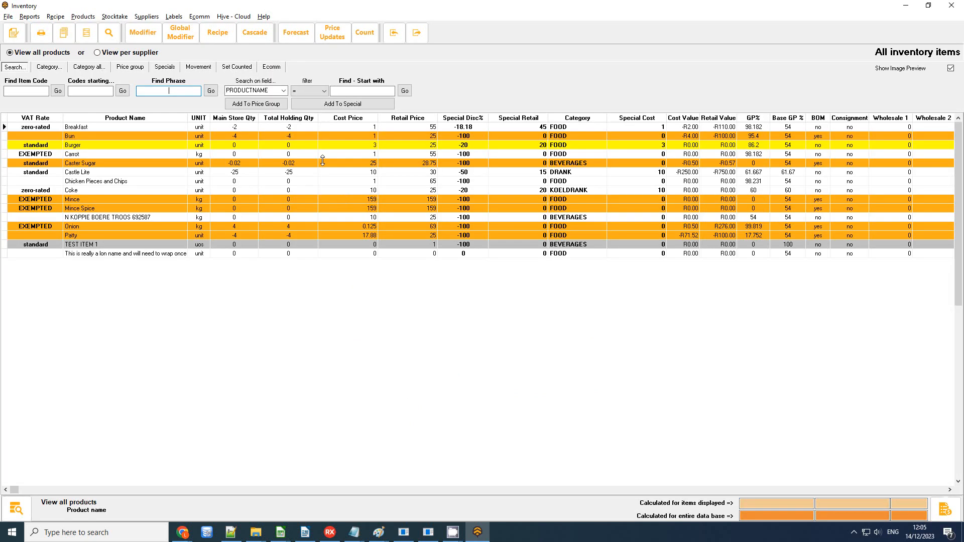
{"action": "left_click", "coordinate": [165, 67]}
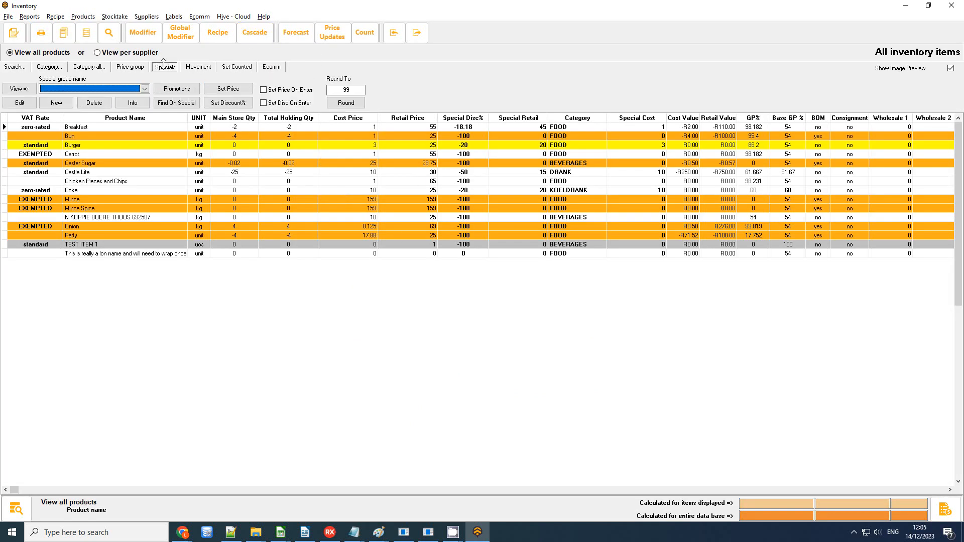
{"action": "left_click", "coordinate": [69, 88]}
{"action": "left_click", "coordinate": [63, 98]}
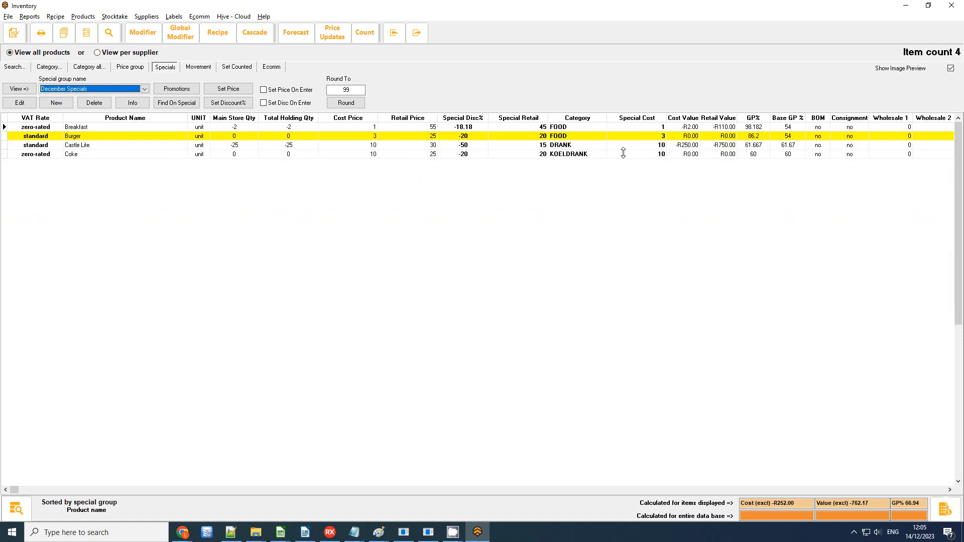
Step: Load December Specials in Special and Promotions, showing 01/12/2023–31/12/2023, 08:00–18:00
{"action": "left_click", "coordinate": [177, 89]}
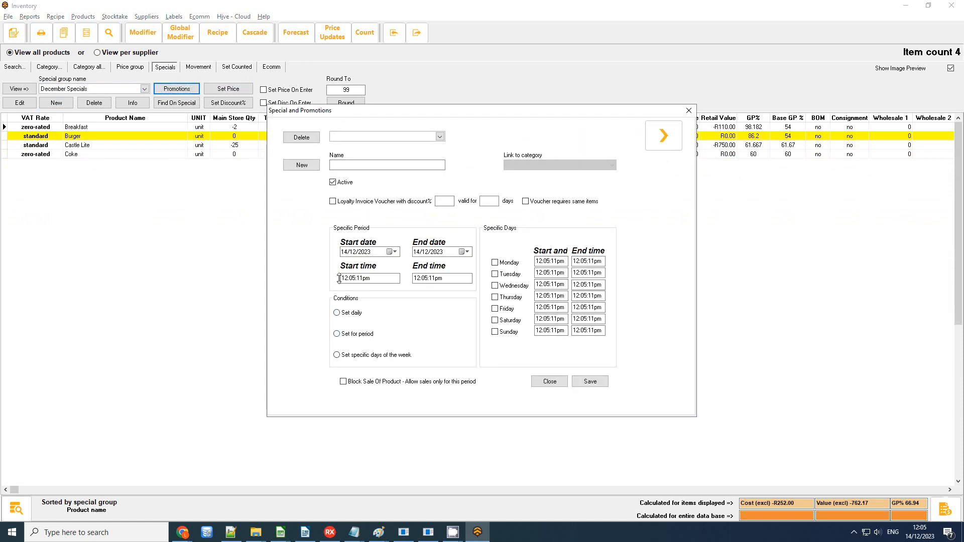
{"action": "left_click", "coordinate": [394, 136]}
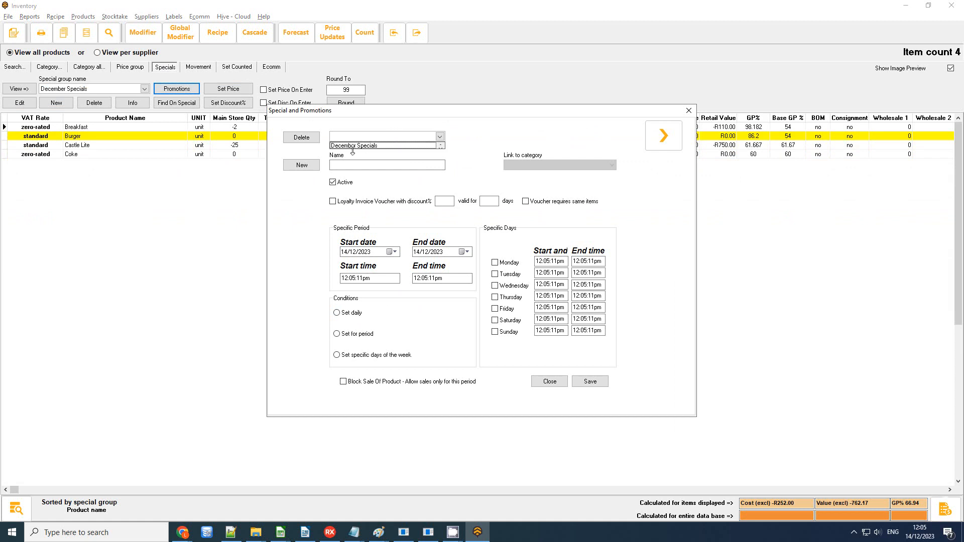
{"action": "left_click", "coordinate": [354, 145]}
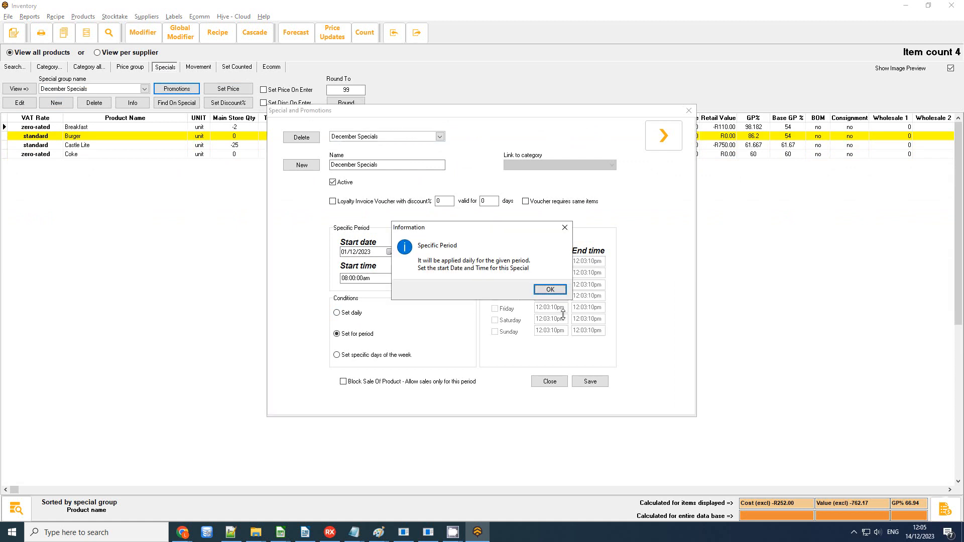
{"action": "left_click", "coordinate": [548, 287]}
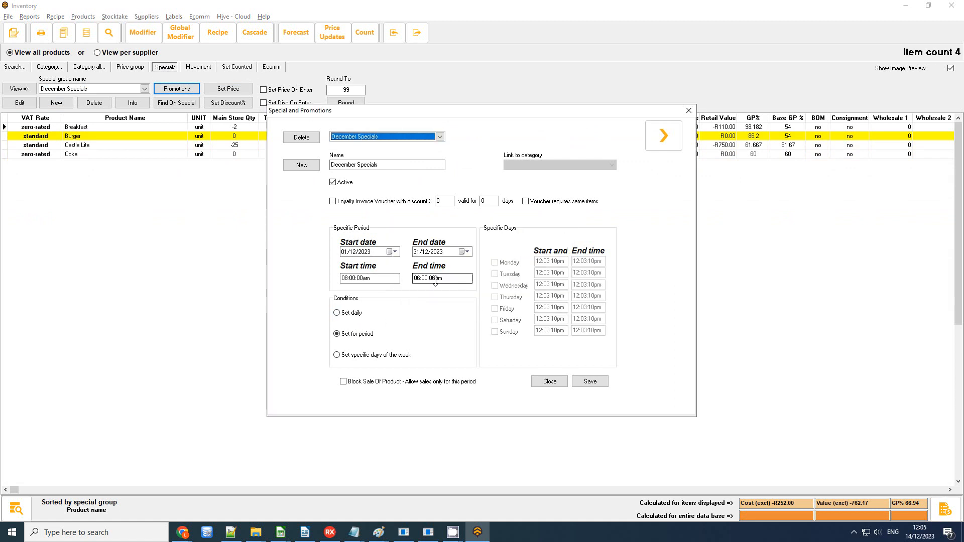